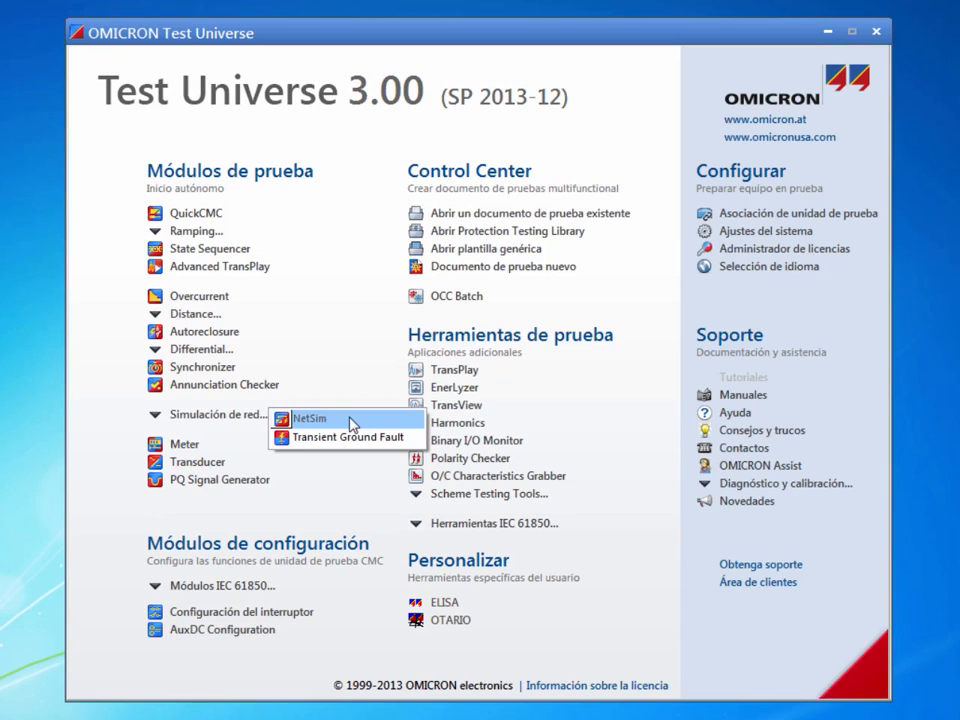
Launch the NetSim network simulation test module.
left_click(312, 419)
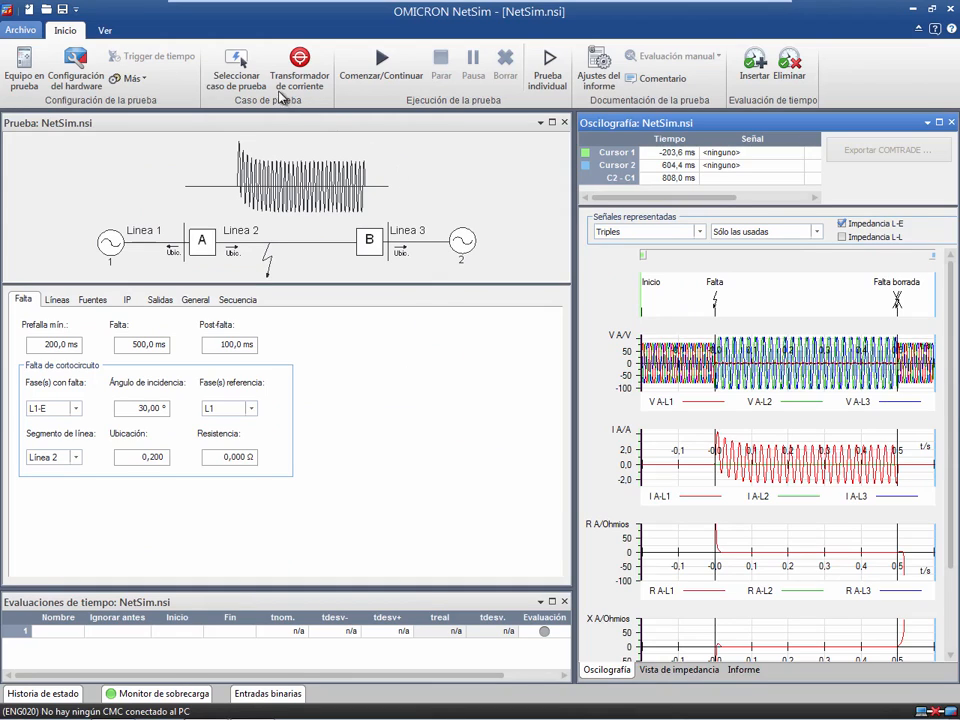
Select the short-circuit test case for an individual three-terminal line (Línea de tres terminales, Línea individual).
left_click(258, 86)
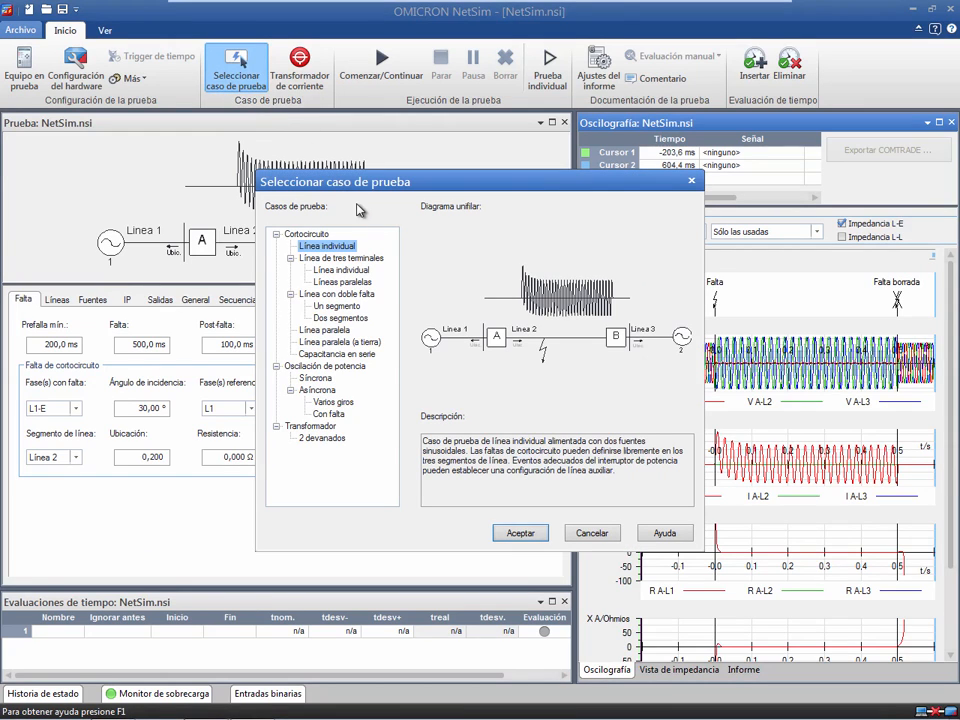
key("Down")
key("Down")
key("Down")
key("Down")
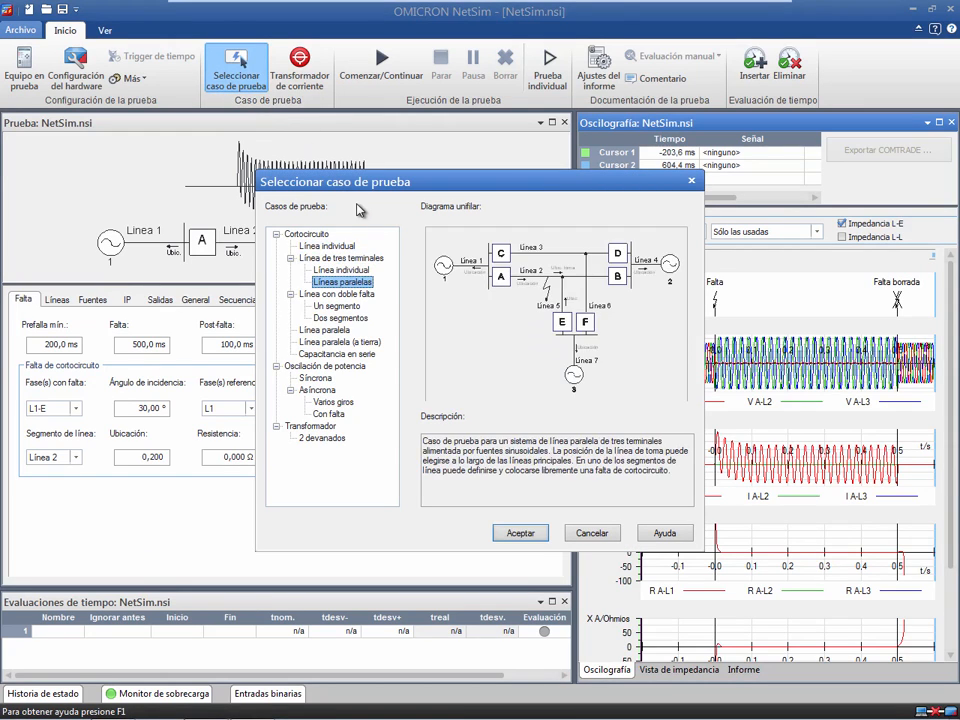
key("Down")
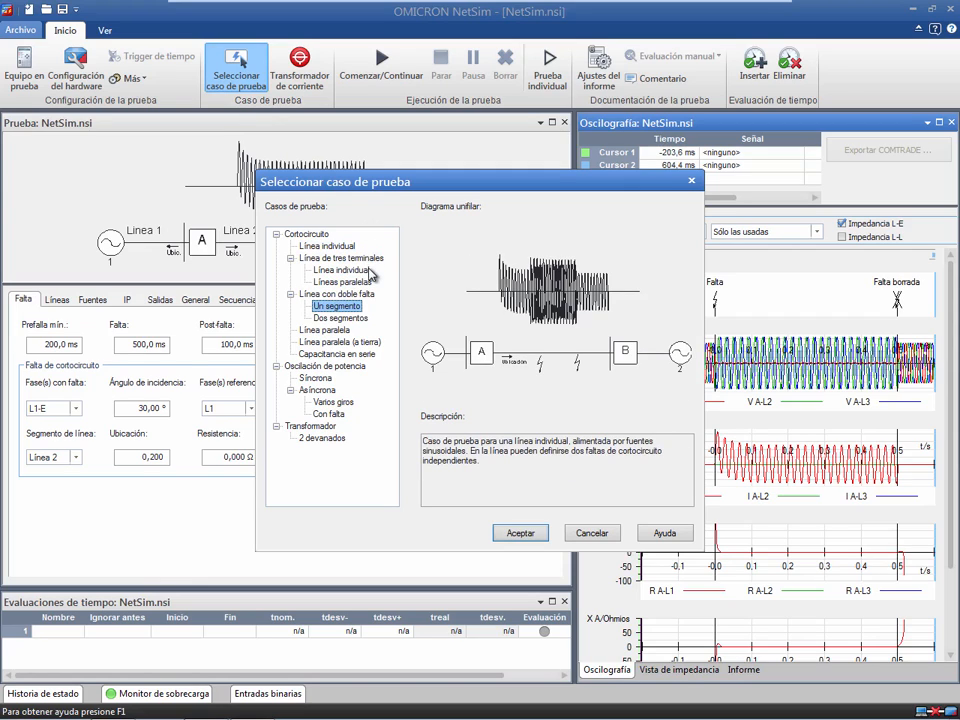
left_click(368, 271)
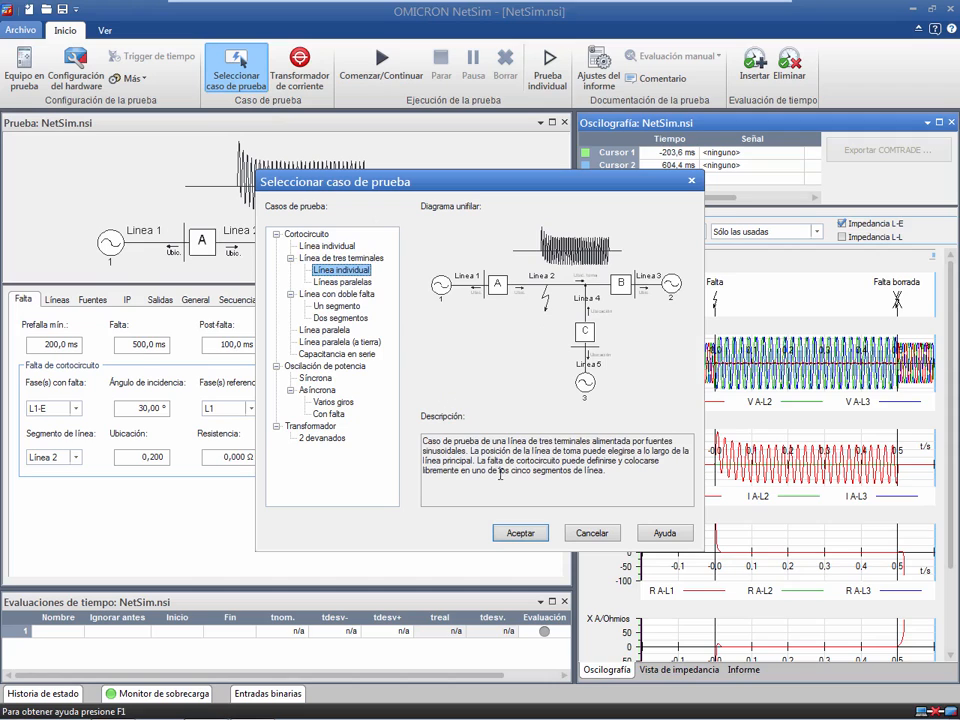
left_click(519, 532)
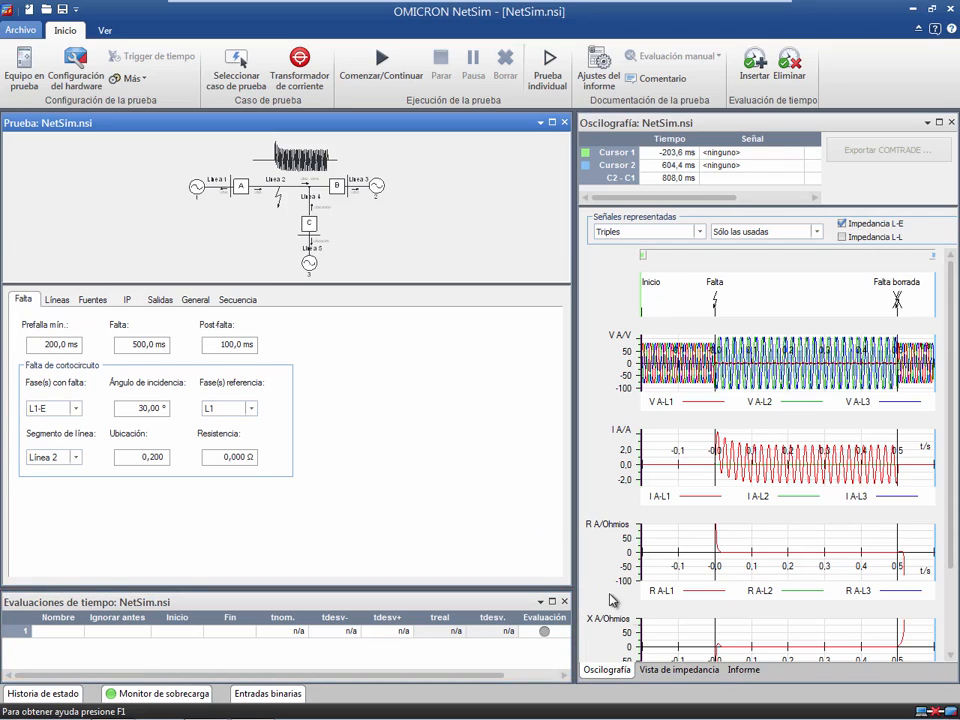
Examine the impedance plane diagrams for relay locations A, B and C.
left_click(687, 670)
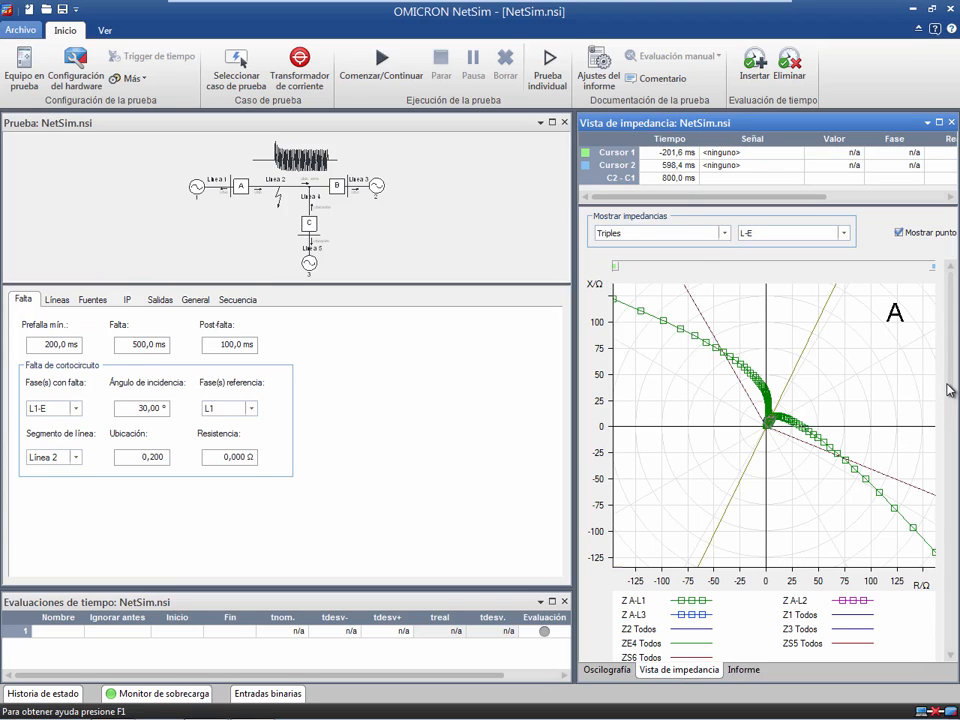
left_click_drag(950, 390, 948, 522)
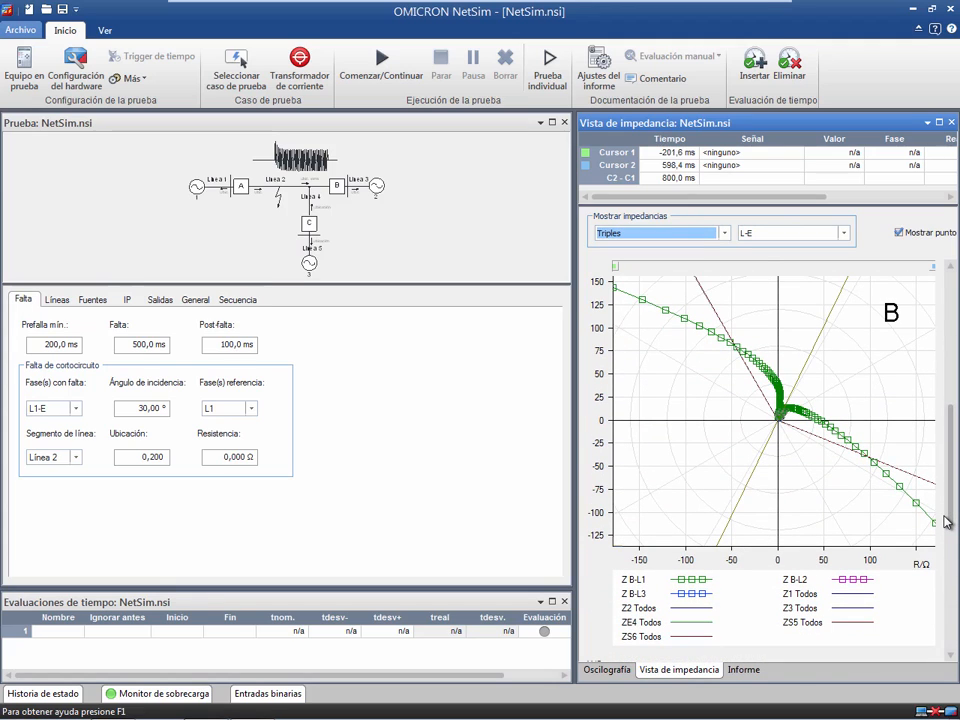
left_click_drag(948, 522, 944, 644)
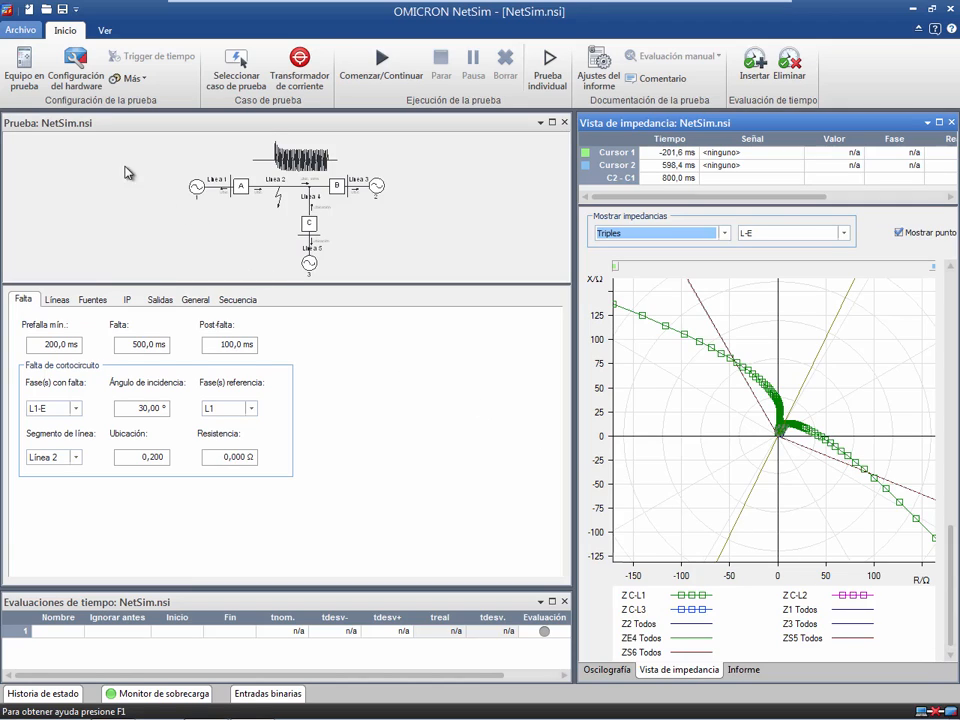
Review the distance protection parameters of the test object, including line length, angle, tolerances and grounding factor.
left_click(30, 90)
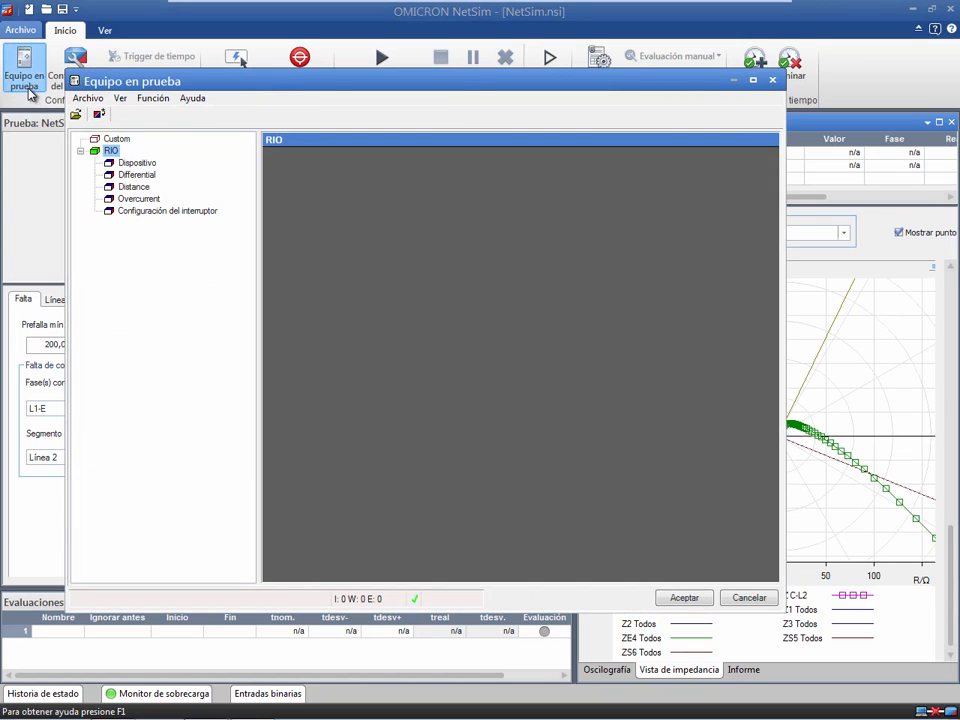
left_click(138, 163)
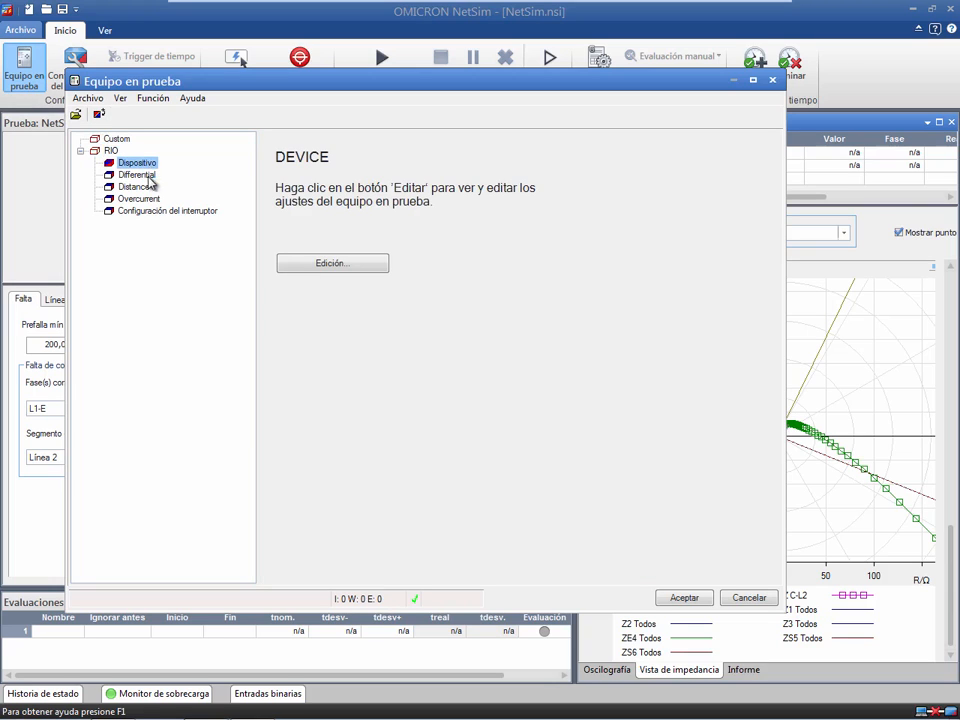
left_click(135, 187)
double_click(148, 190)
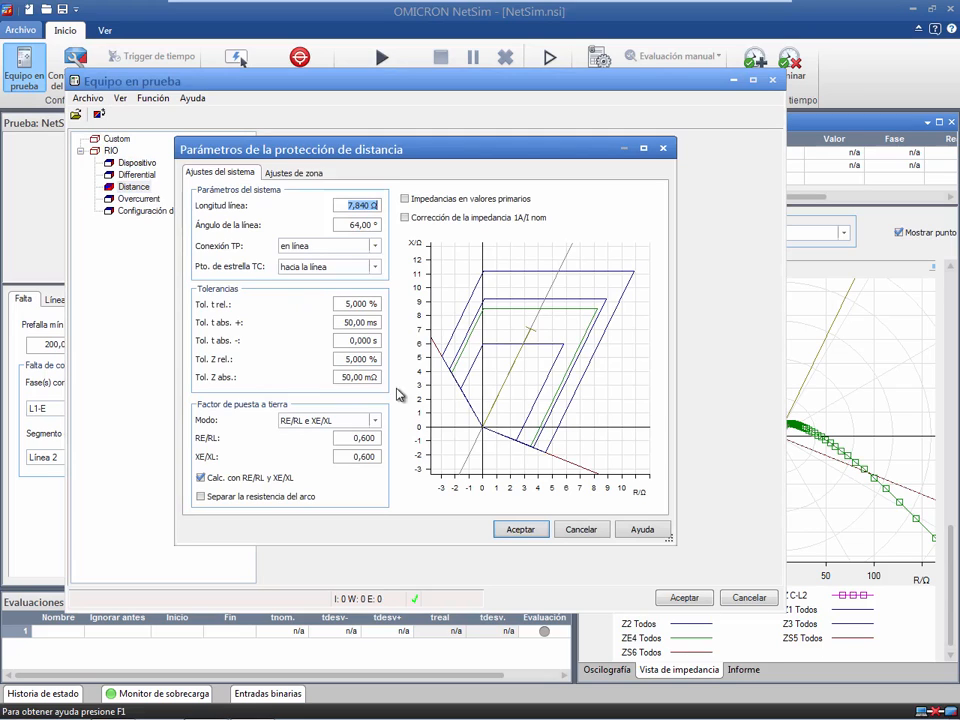
left_click(520, 529)
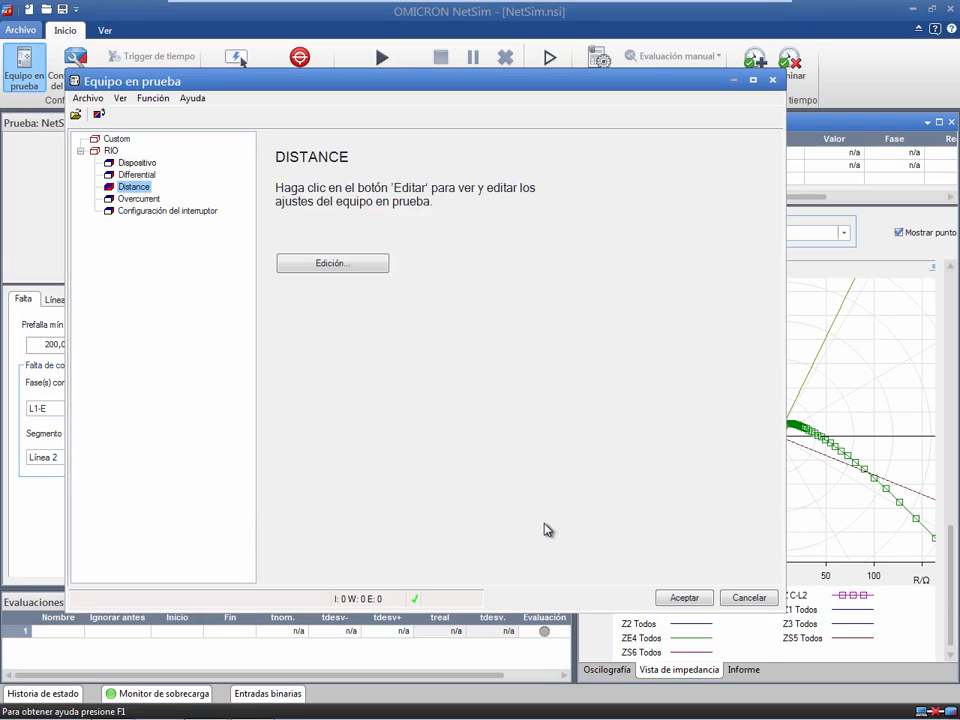
left_click(686, 598)
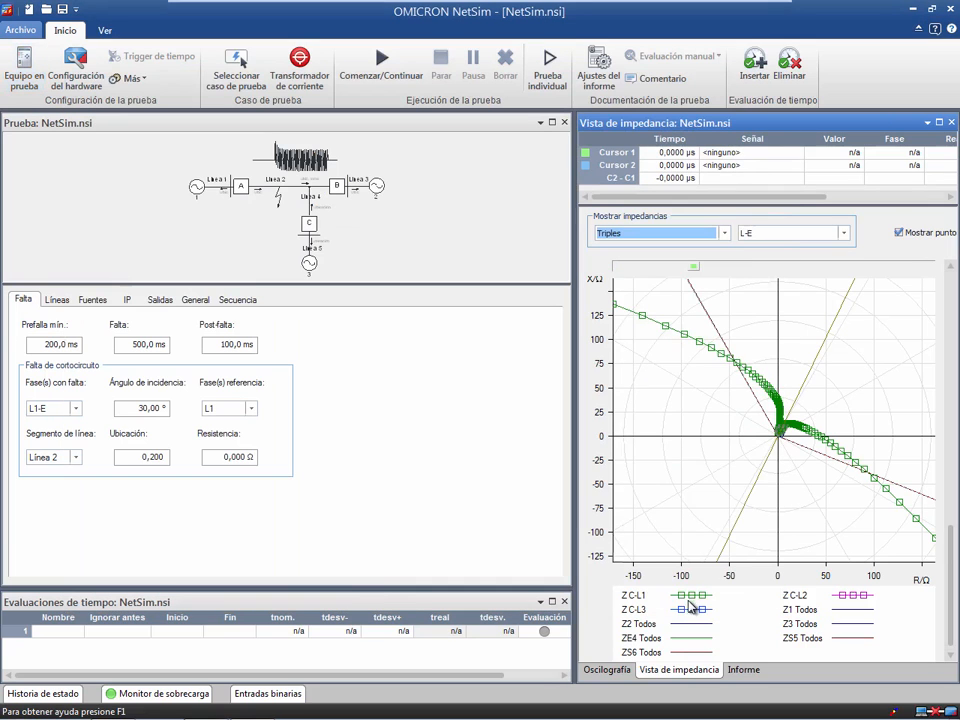
Return to the oscillography view and select the short-circuit test case for an individual line (Cortocircuito, Línea individual).
left_click(605, 669)
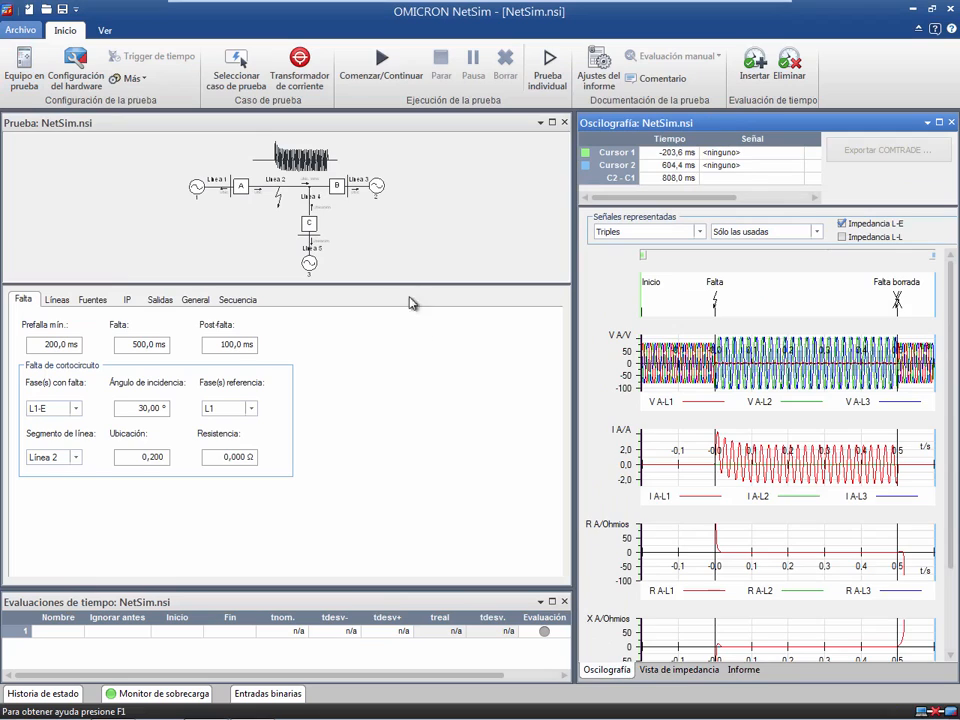
left_click(258, 90)
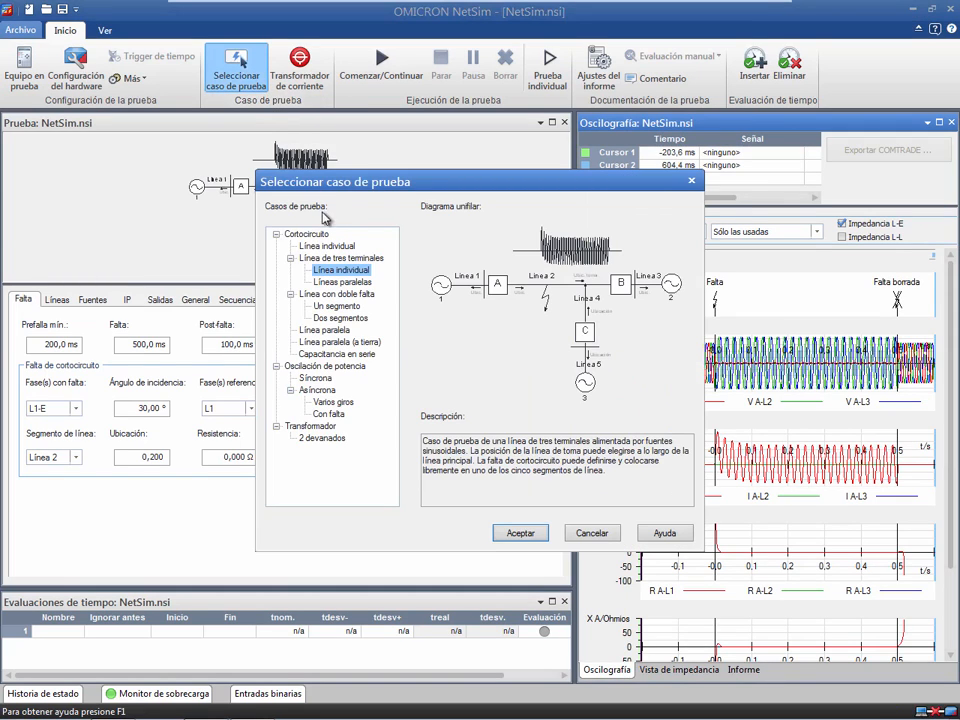
left_click(338, 246)
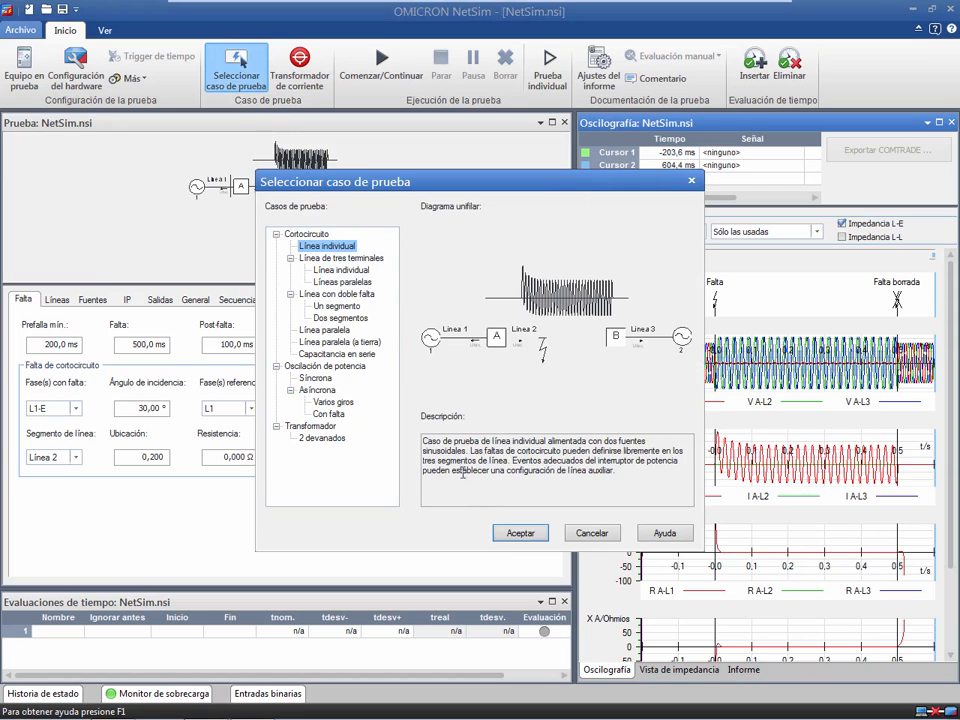
left_click(505, 537)
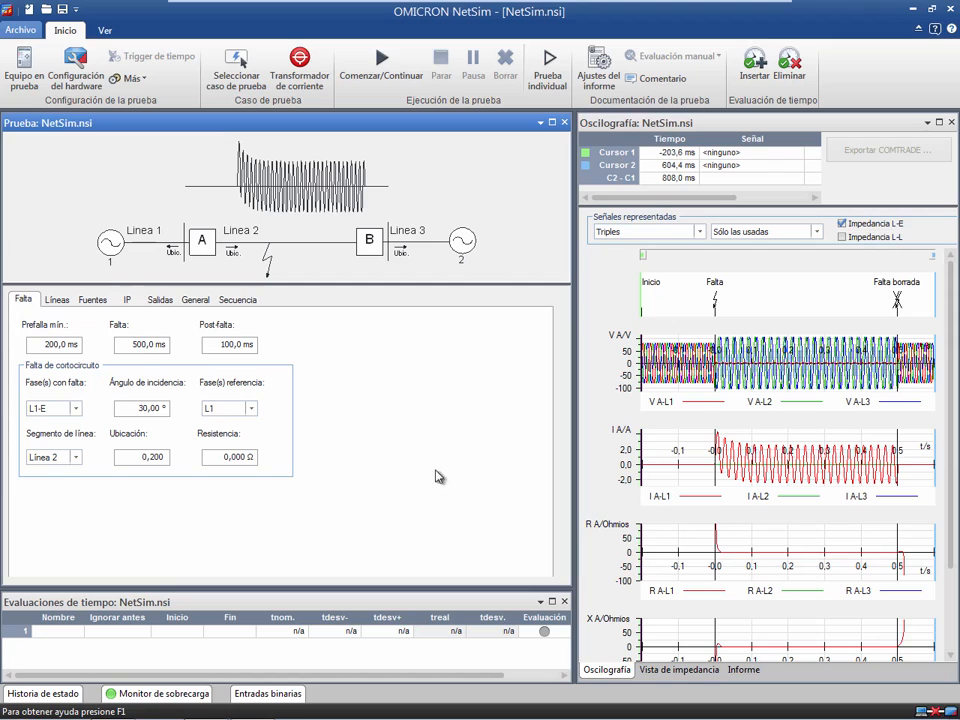
Configure the CMC356 outputs to 3x300V, 85VA @ 85V, 1Aef for voltage and the first 3x32A, 430VA @ 25A, 25Vef option for current.
left_click(78, 80)
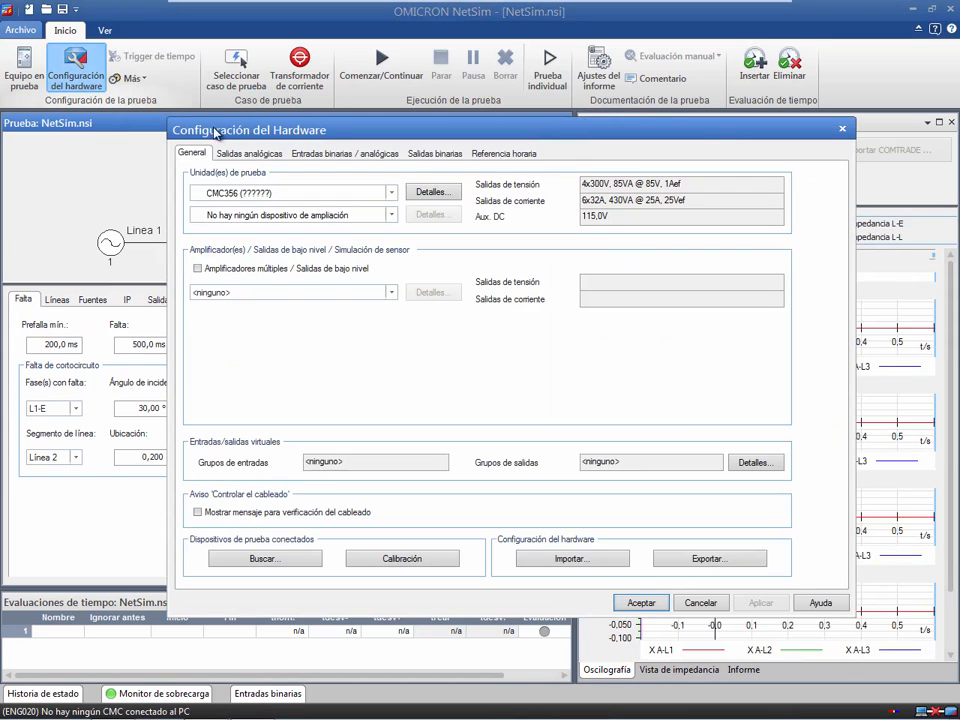
left_click(420, 193)
left_click(405, 190)
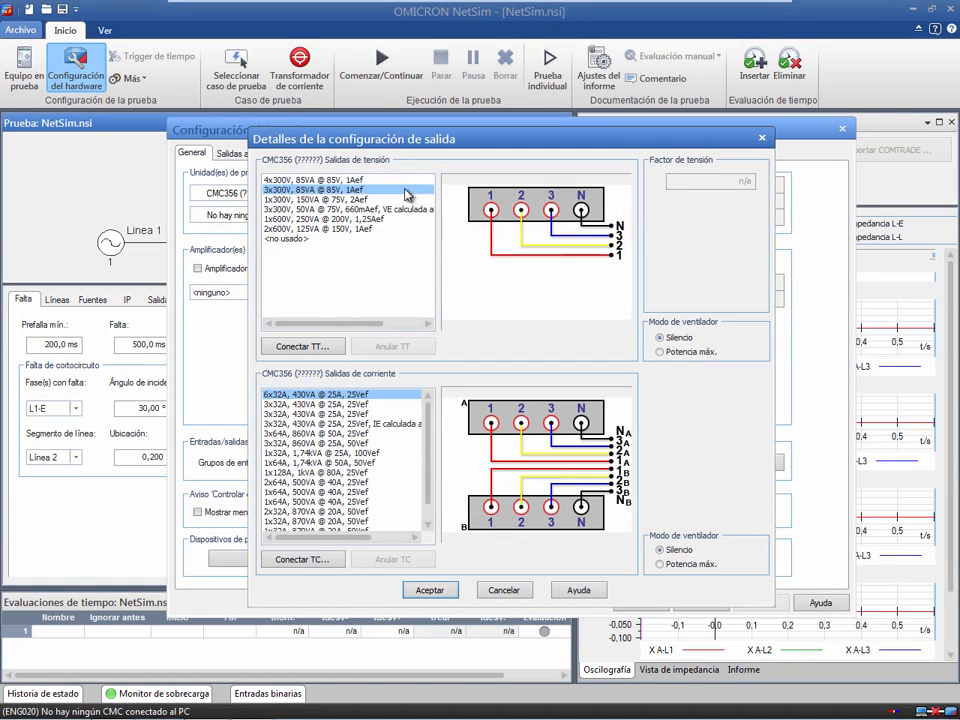
left_click(372, 405)
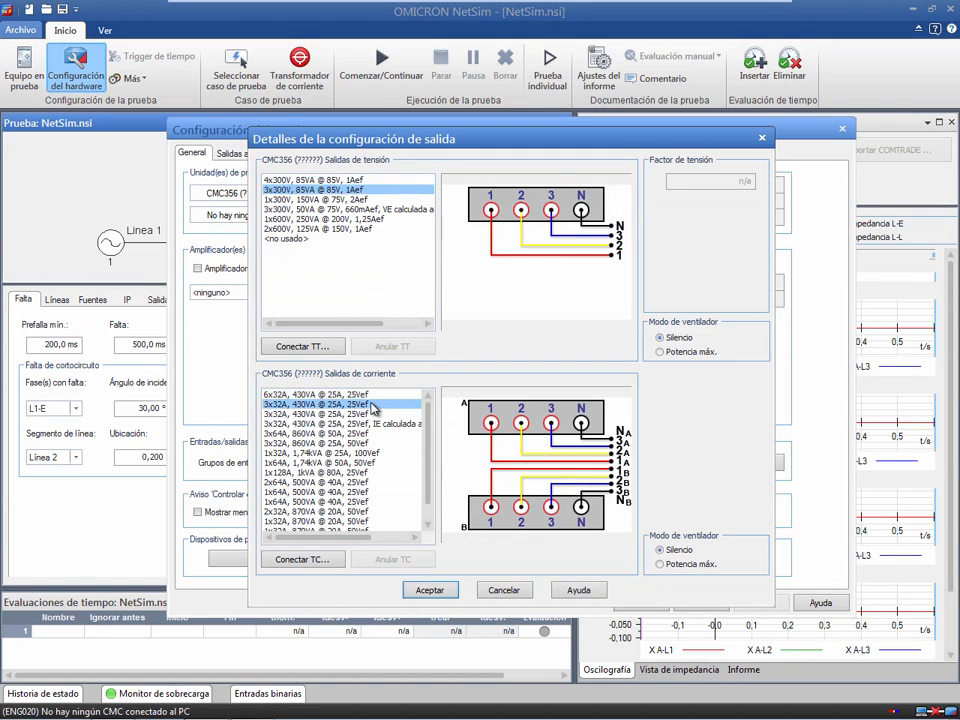
left_click(428, 591)
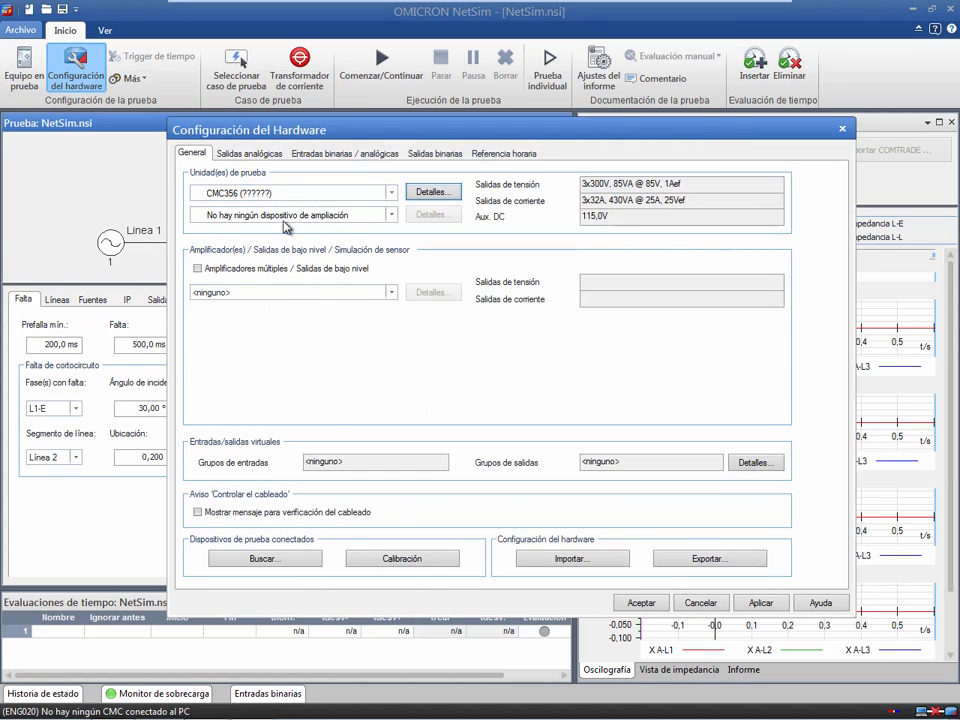
Check the analog output assignment, and label binary inputs 1 and 2 as "Disparo" and "Comando cierre".
left_click(271, 157)
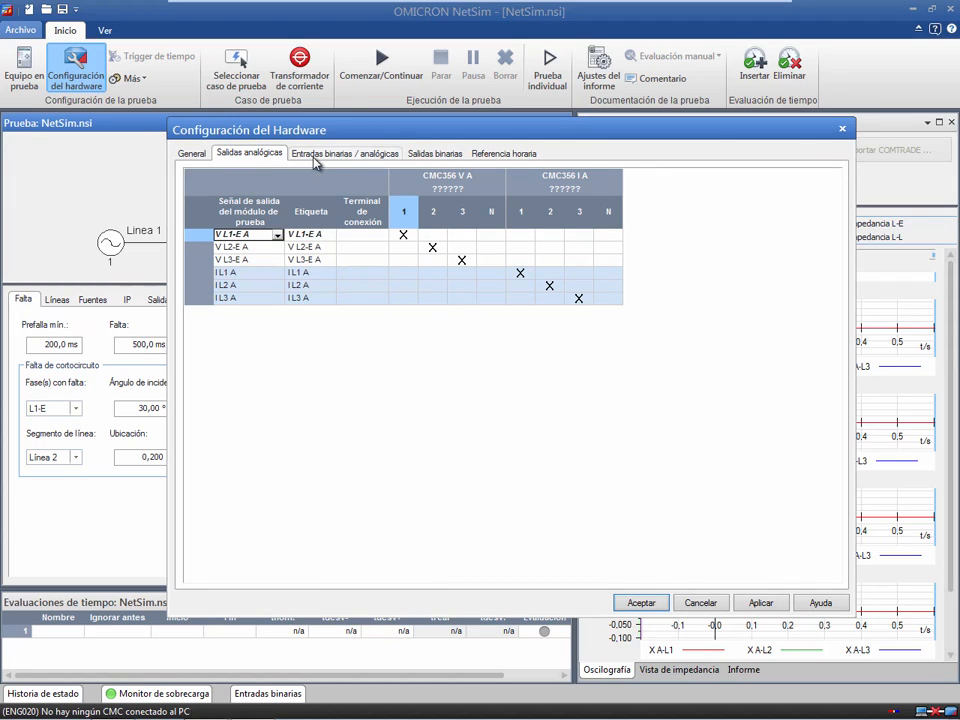
left_click(315, 155)
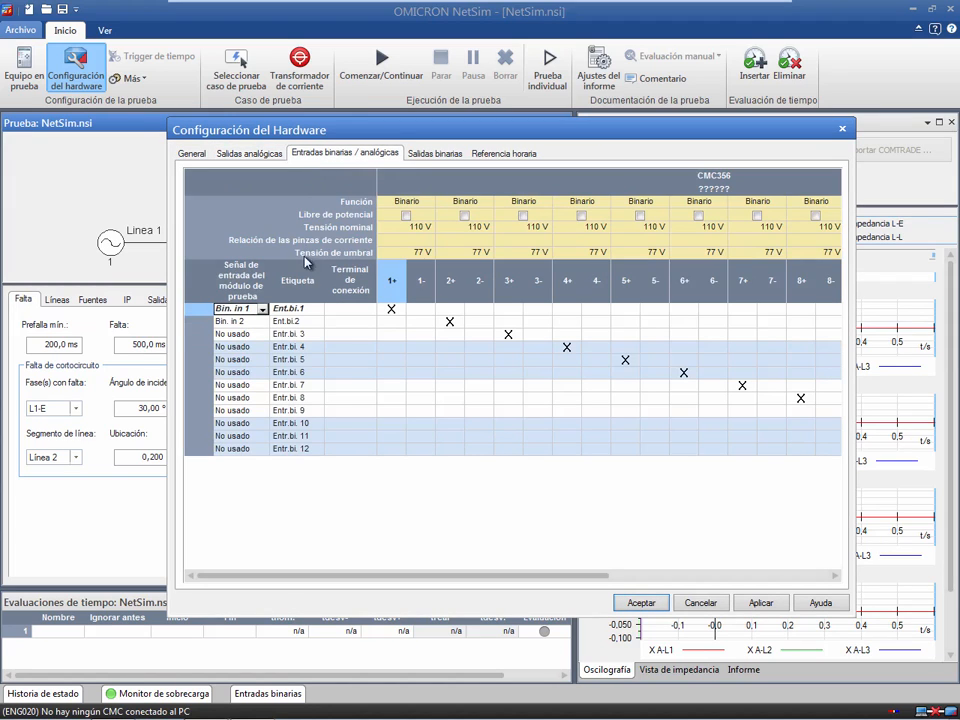
left_click(304, 311)
type("Disparo")
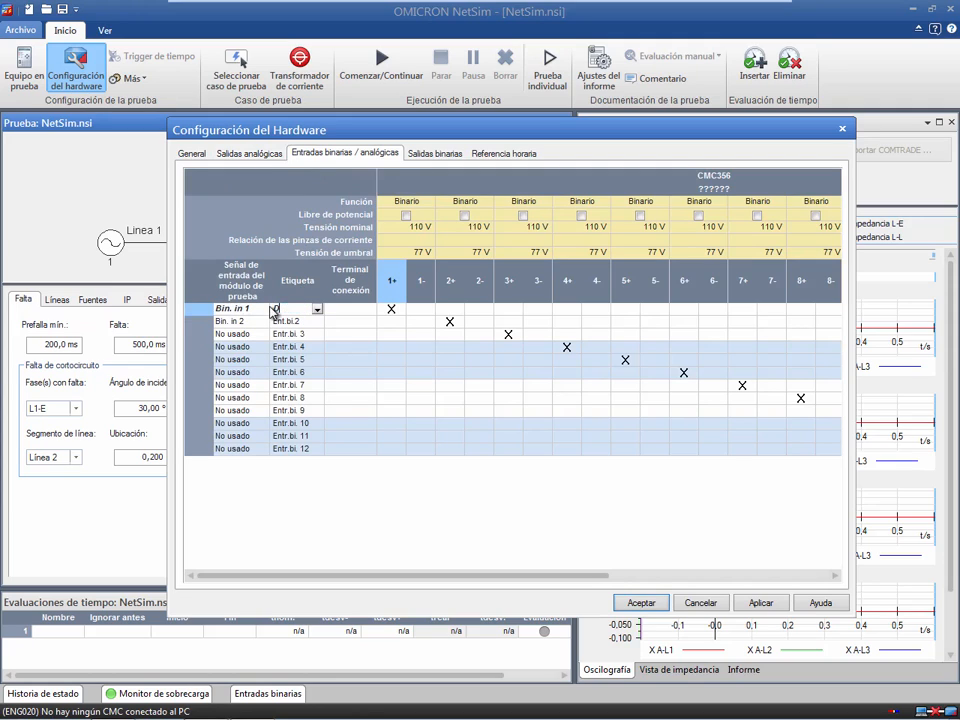
left_click(301, 320)
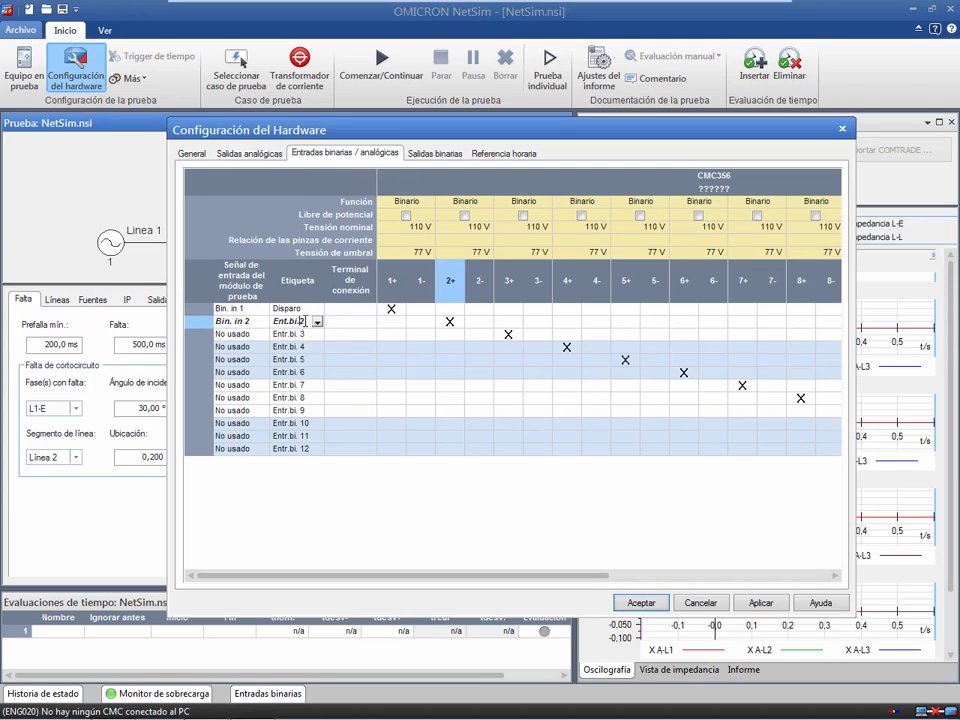
left_click_drag(305, 321, 272, 321)
type("Comando cierre")
Delete the unused binary input terminals 3 to 12 and accept the hardware configuration.
left_click_drag(198, 334, 200, 447)
right_click(203, 450)
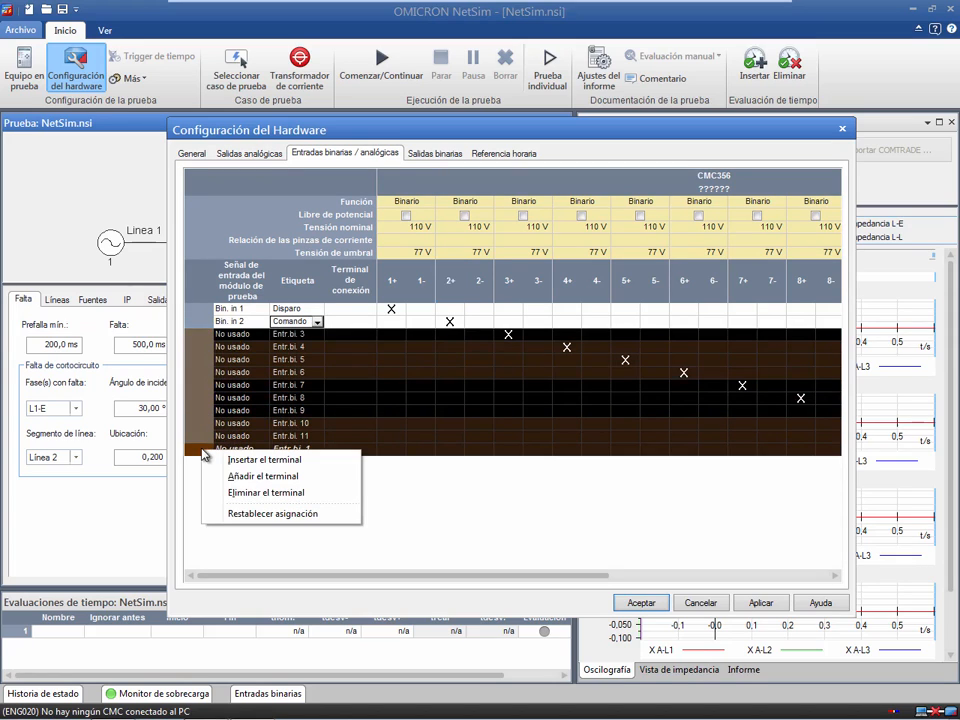
left_click(265, 492)
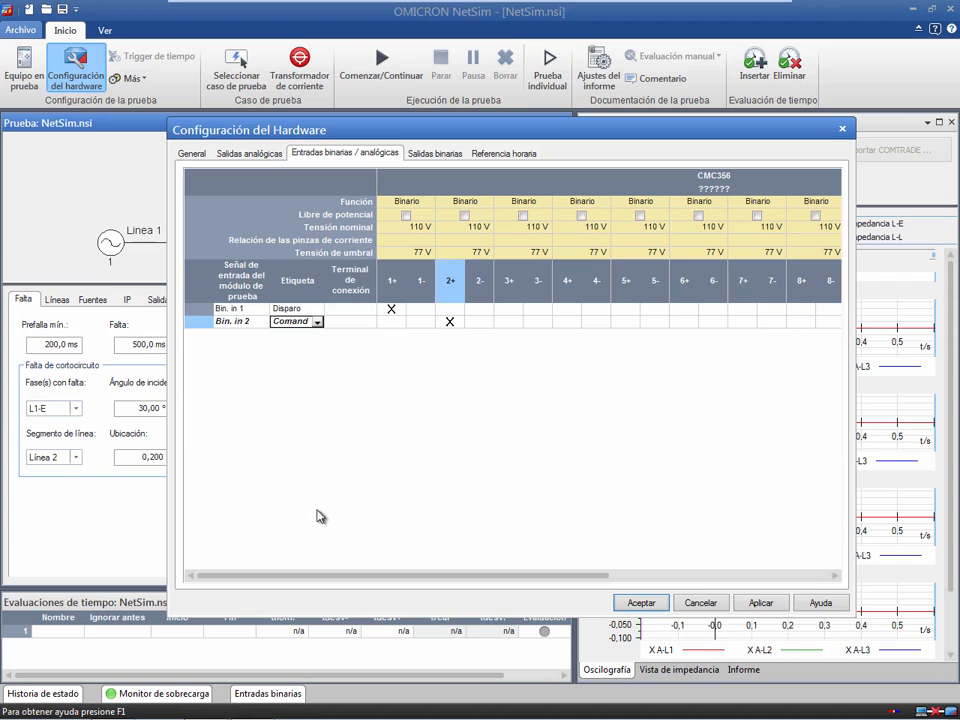
left_click(624, 602)
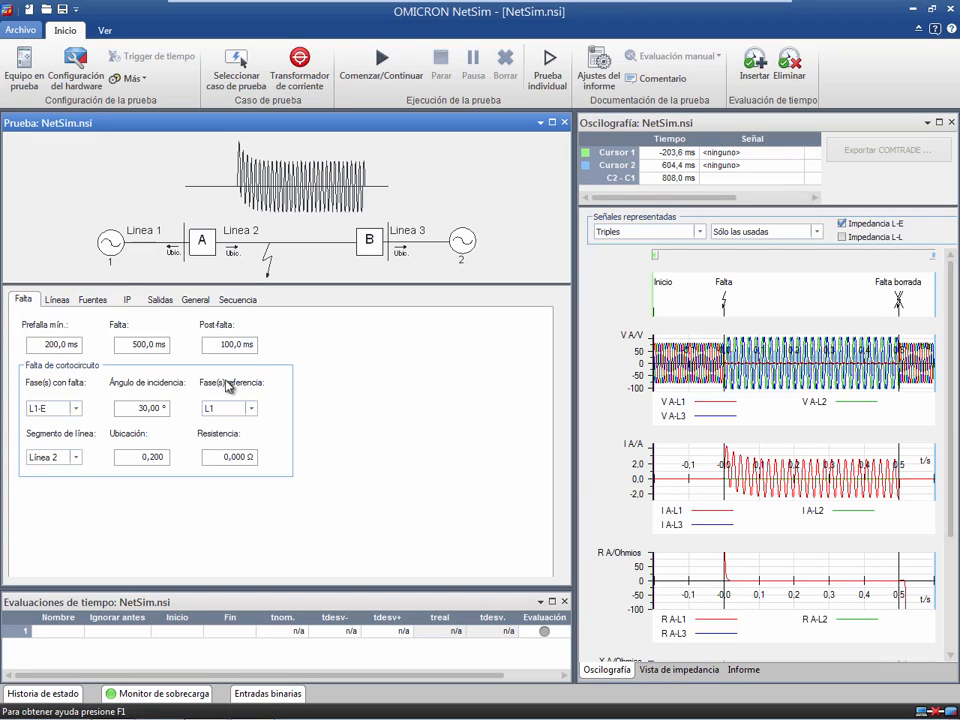
Set the fault duration to 1 s and the fault location on Línea 2 to 0,6.
left_click_drag(159, 345, 128, 341)
type("1 s")
left_click(163, 452)
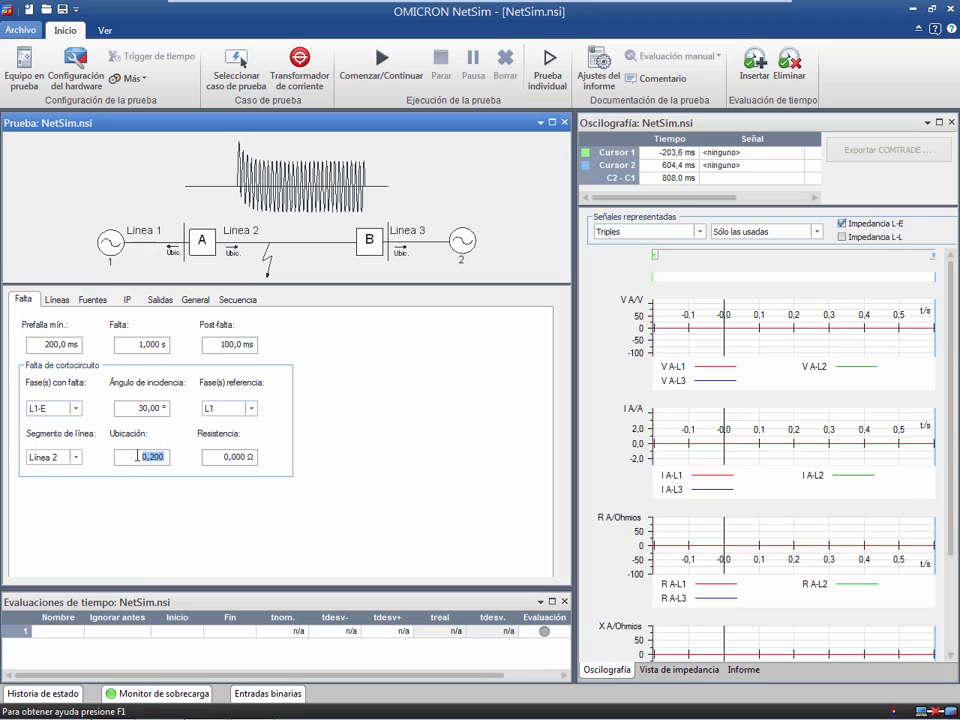
type("0,6")
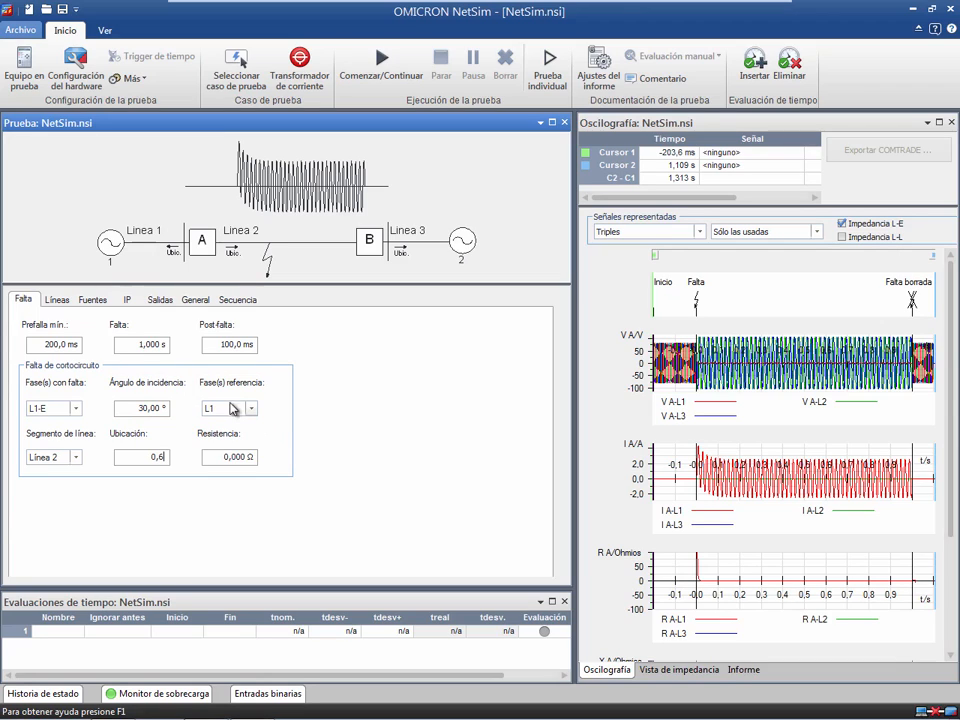
Set the line parameter input mode to RL, XL, RLE/RL, XLE/XL.
left_click(57, 300)
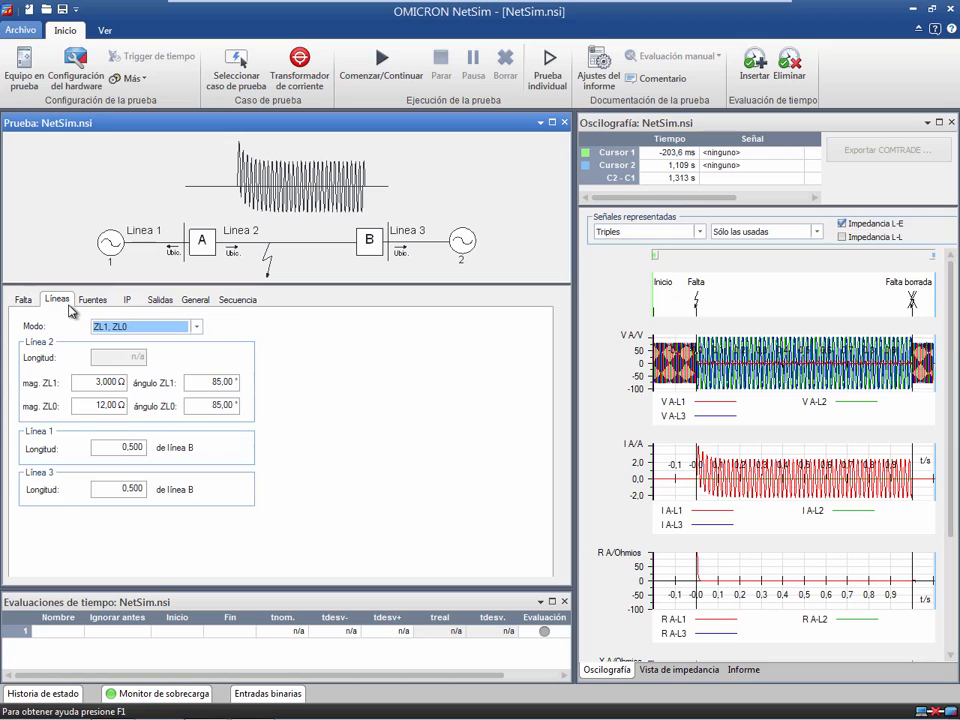
left_click(196, 327)
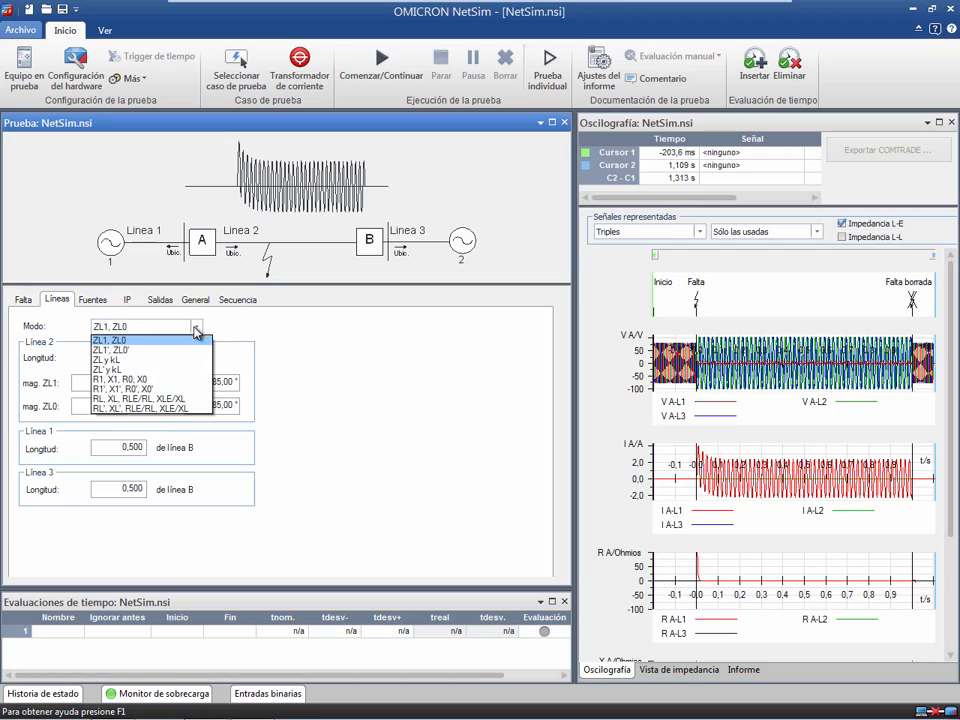
left_click(200, 399)
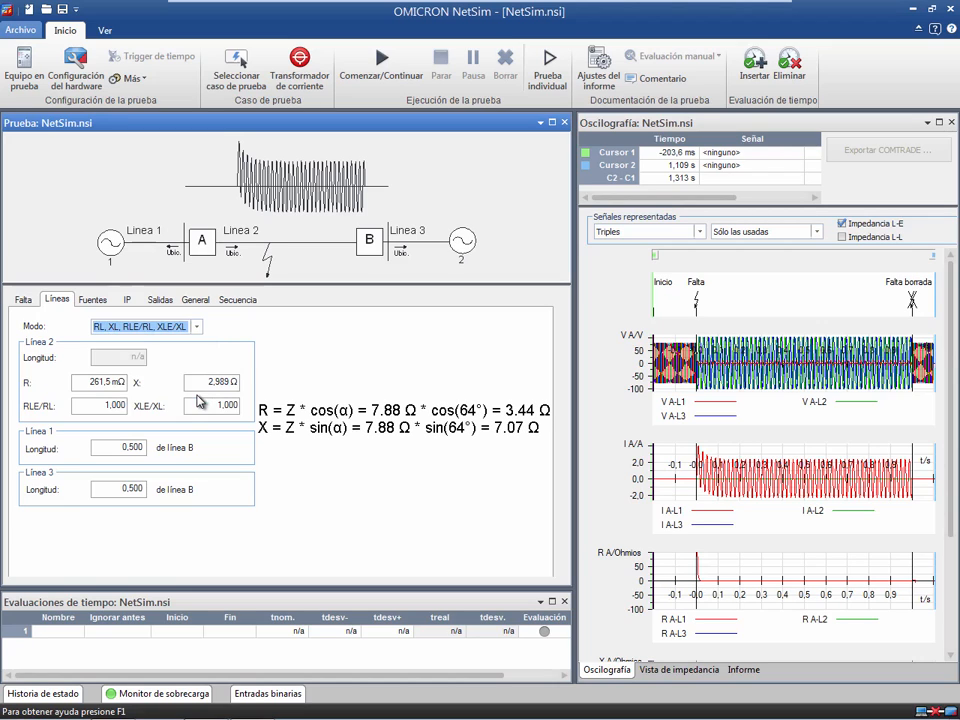
Set Línea 2's resistance R to 3,44 Ω and its reactance X to 7,07 Ω.
double_click(104, 381)
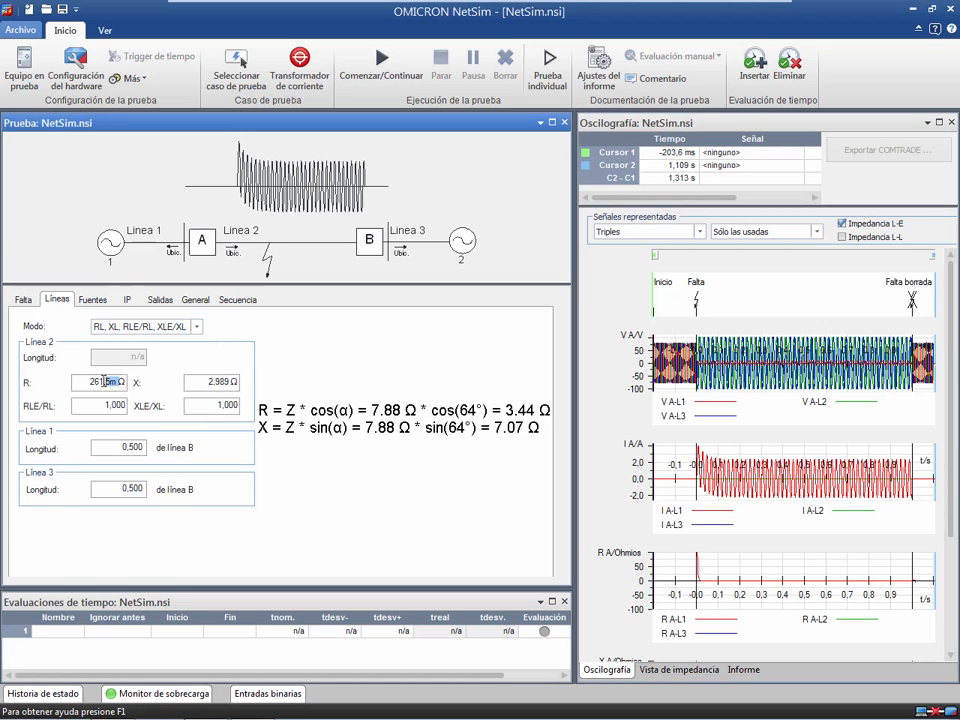
left_click_drag(104, 381, 85, 381)
type("3,44 Ω")
left_click(228, 382)
left_click_drag(228, 382, 200, 382)
type("7,07Ω")
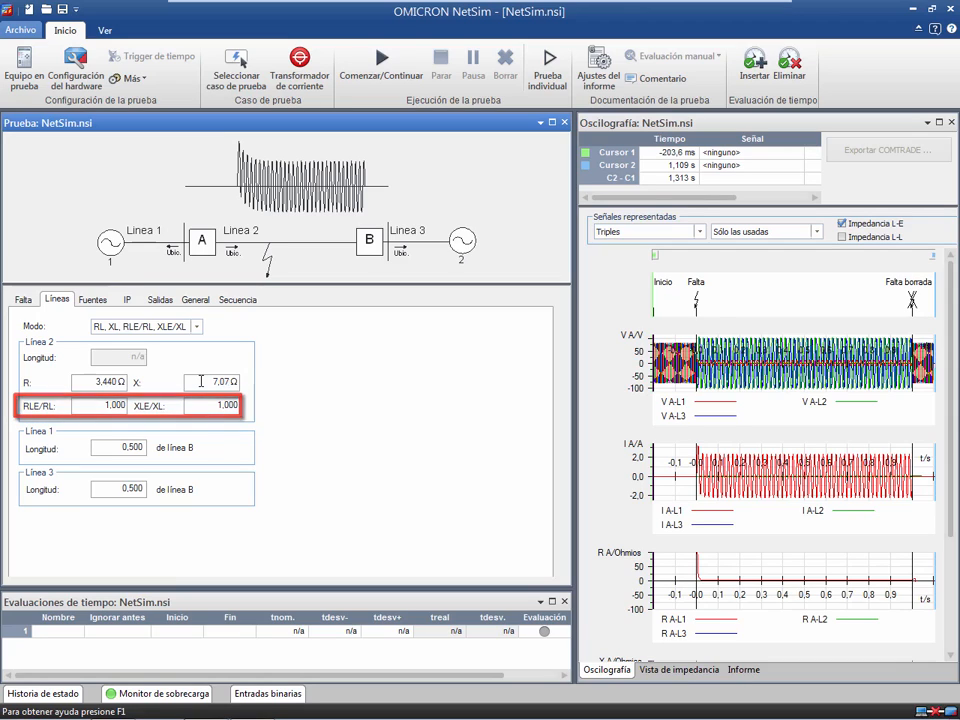
Set both ground ratios of Línea 2, RLE/RL and XLE/XL, to 0,6.
left_click(97, 404)
type("0,6")
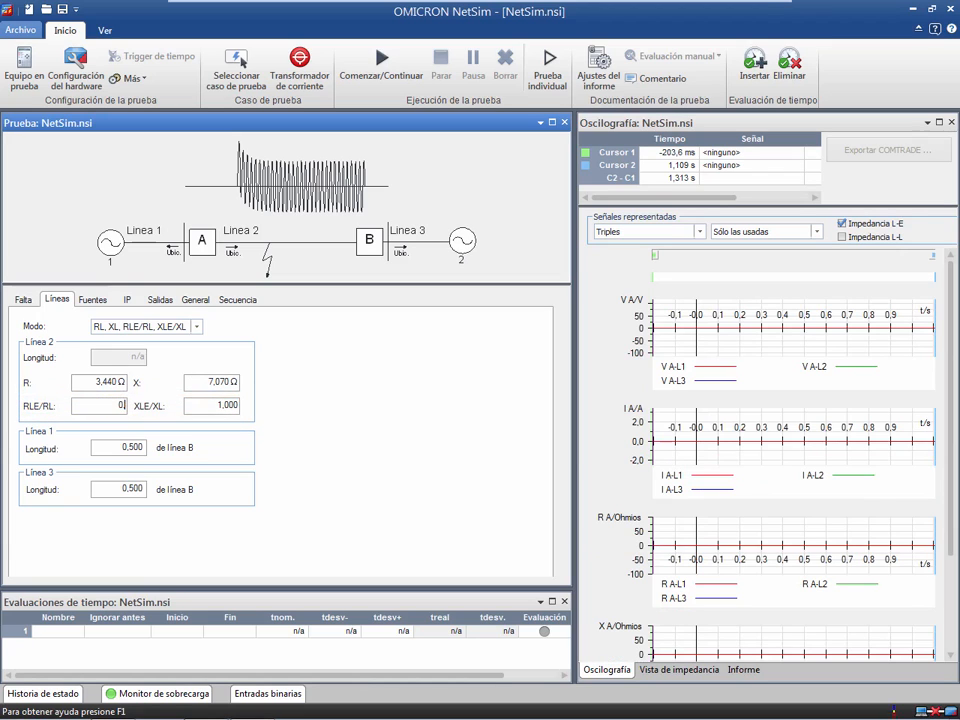
left_click(236, 404)
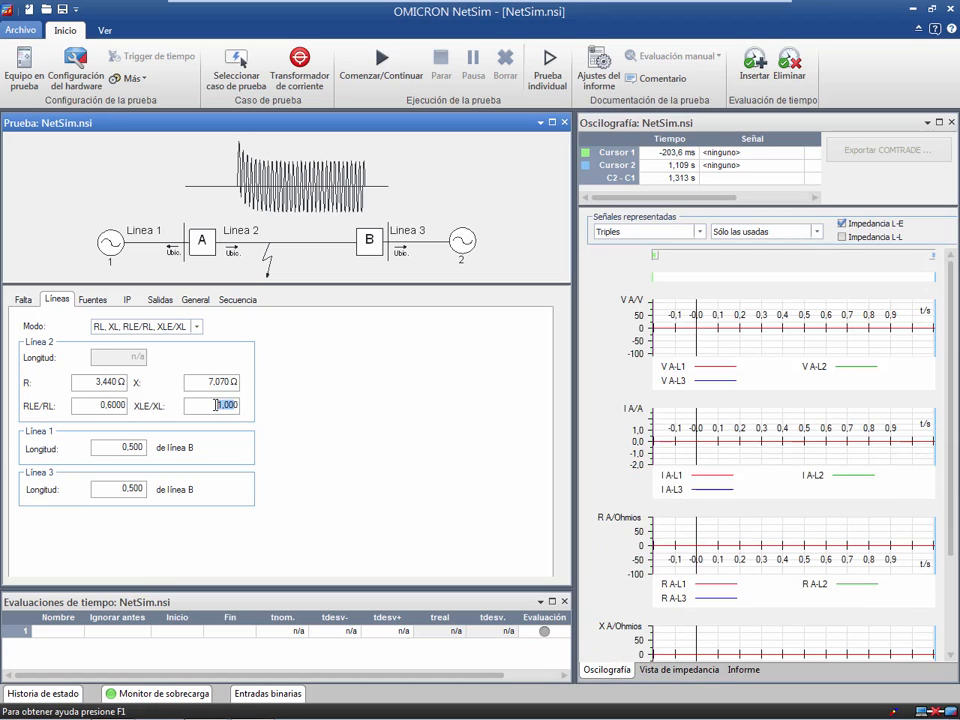
key("BackSpace")
type("0,6")
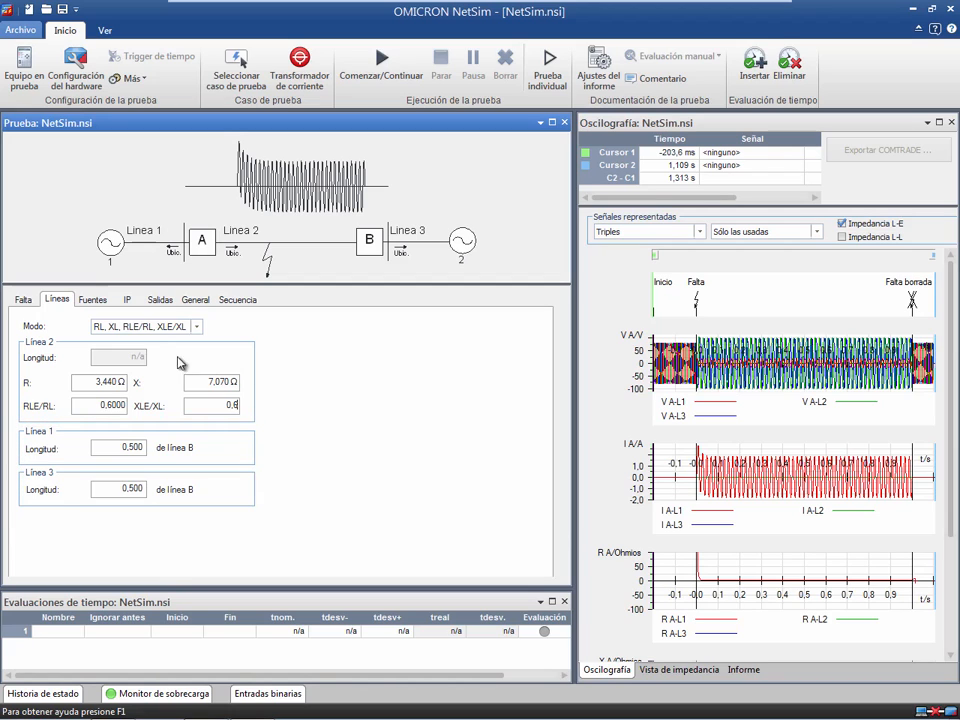
Keep the source mode ZS1,ZS0, and set mag. ZS0 to 50 Ω for both sources and Delta phi of Fuente 2 to -36°.
left_click(98, 303)
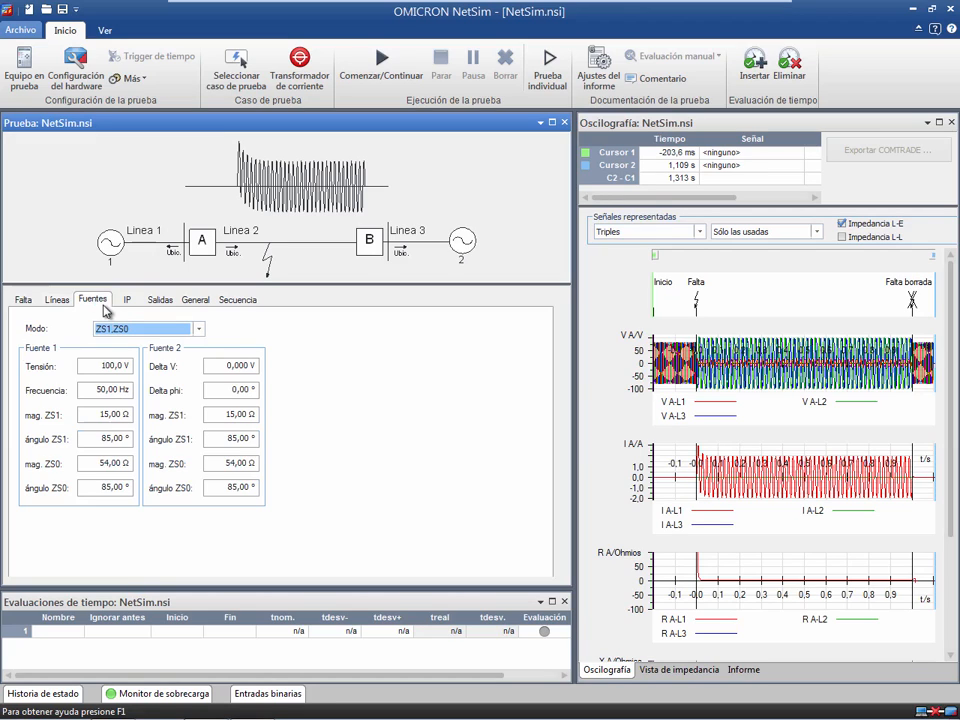
left_click(199, 330)
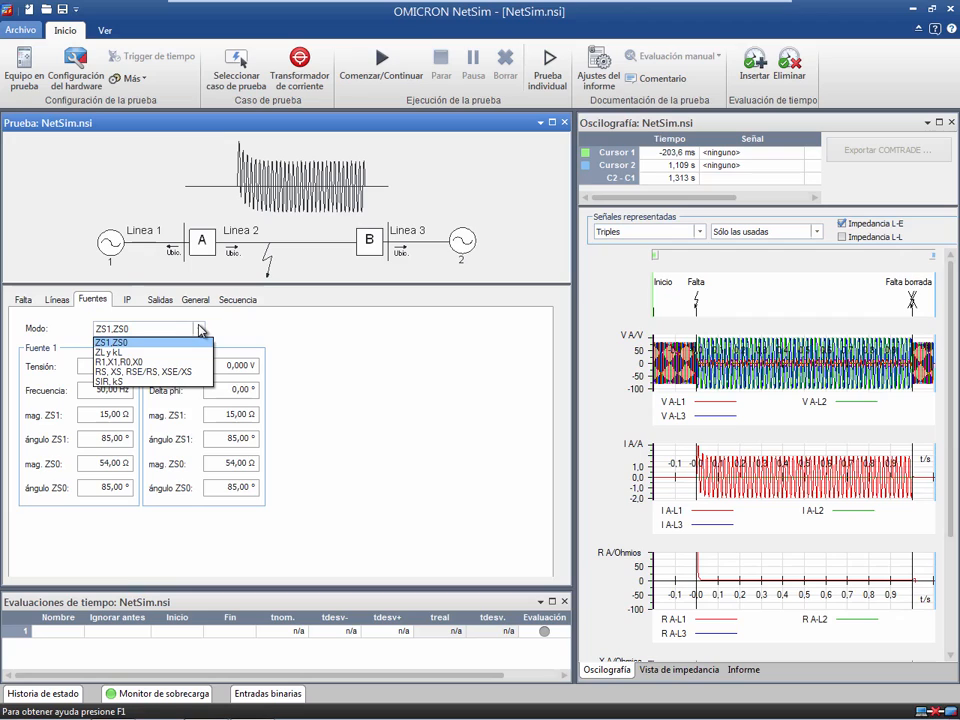
left_click(200, 331)
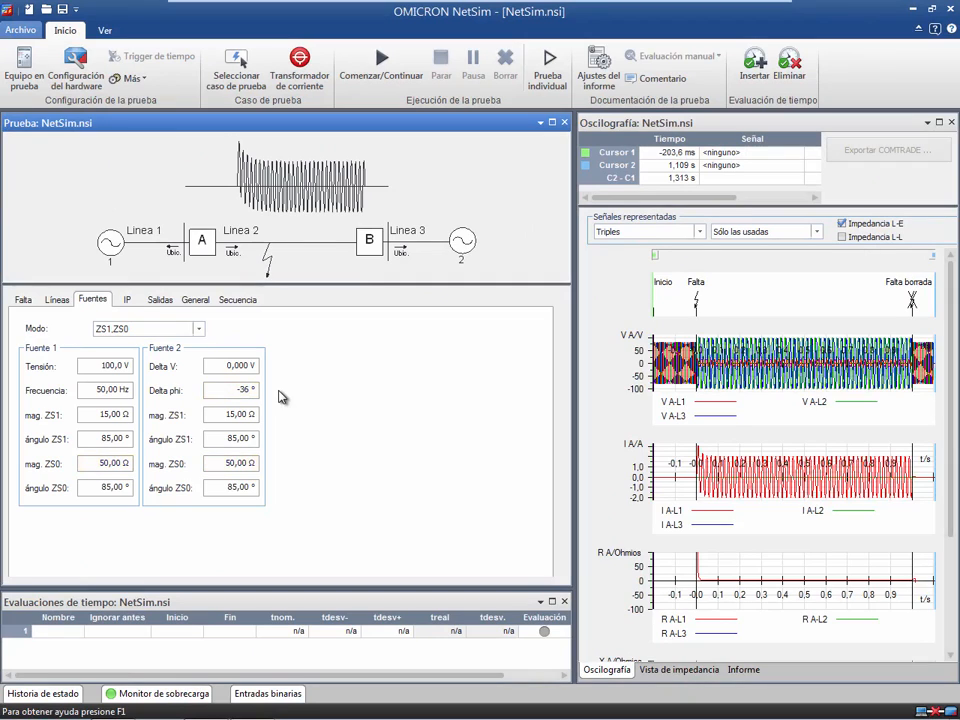
Check the initial state options for circuit breaker A, keeping it as Cerrado.
left_click(129, 301)
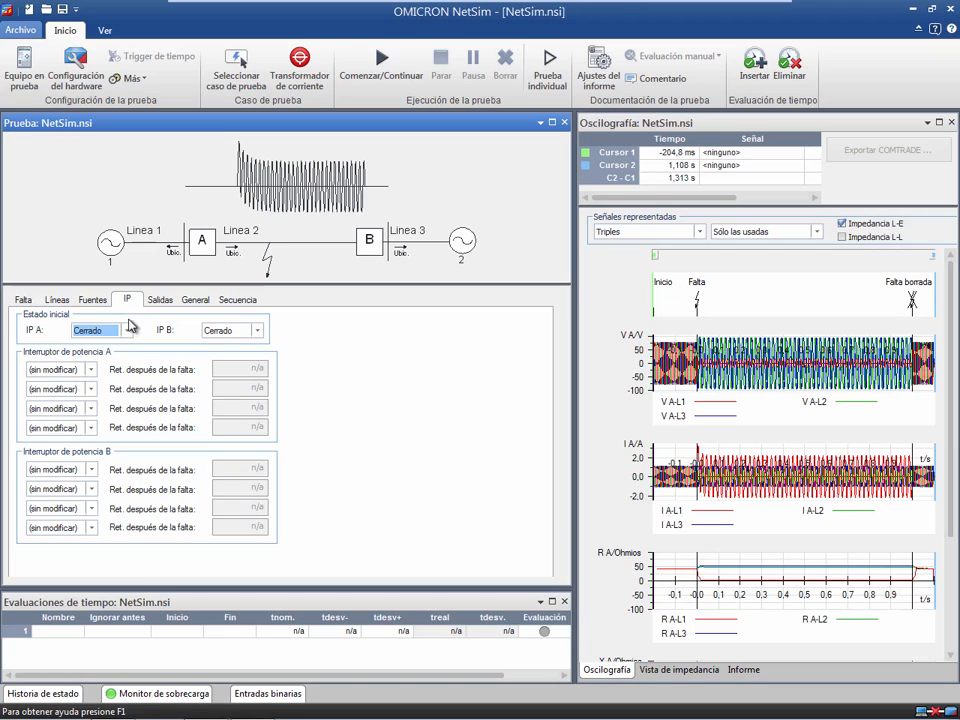
left_click(127, 330)
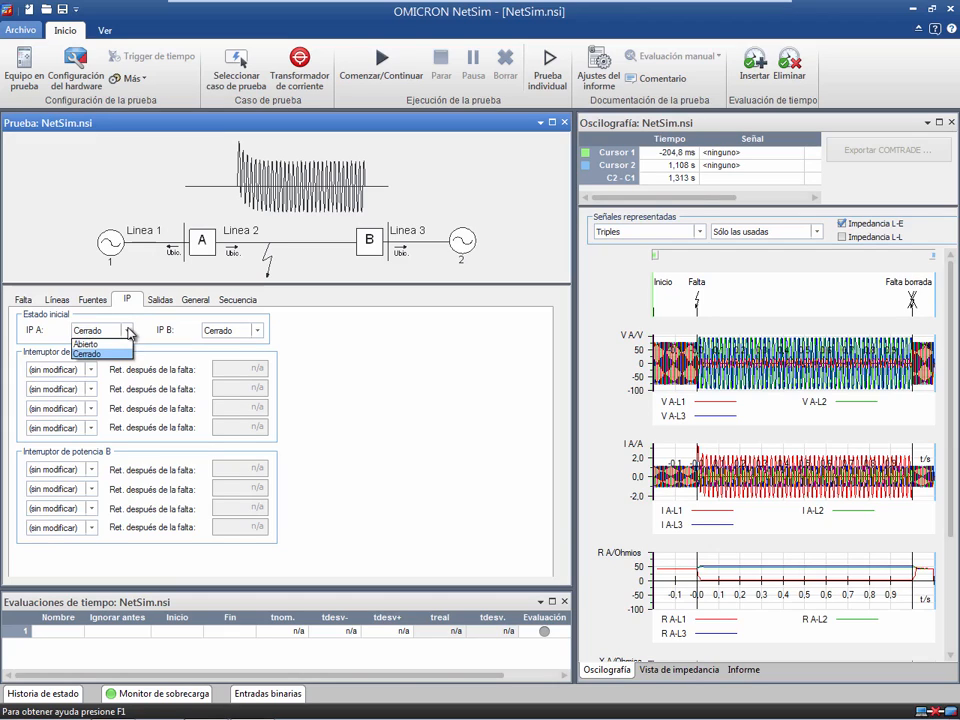
left_click(129, 331)
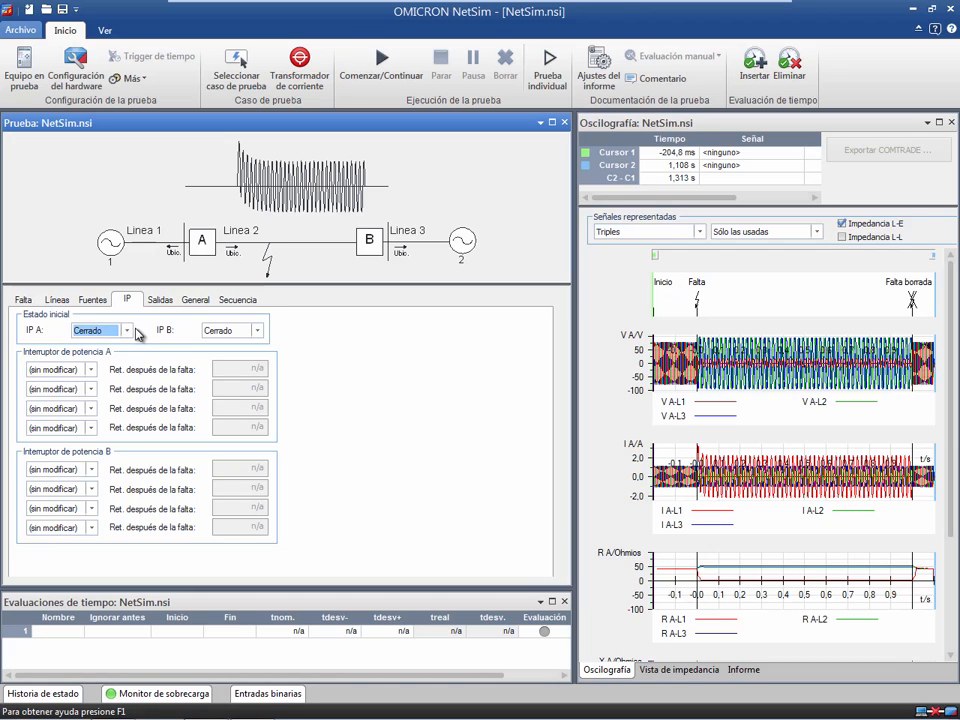
left_click(129, 331)
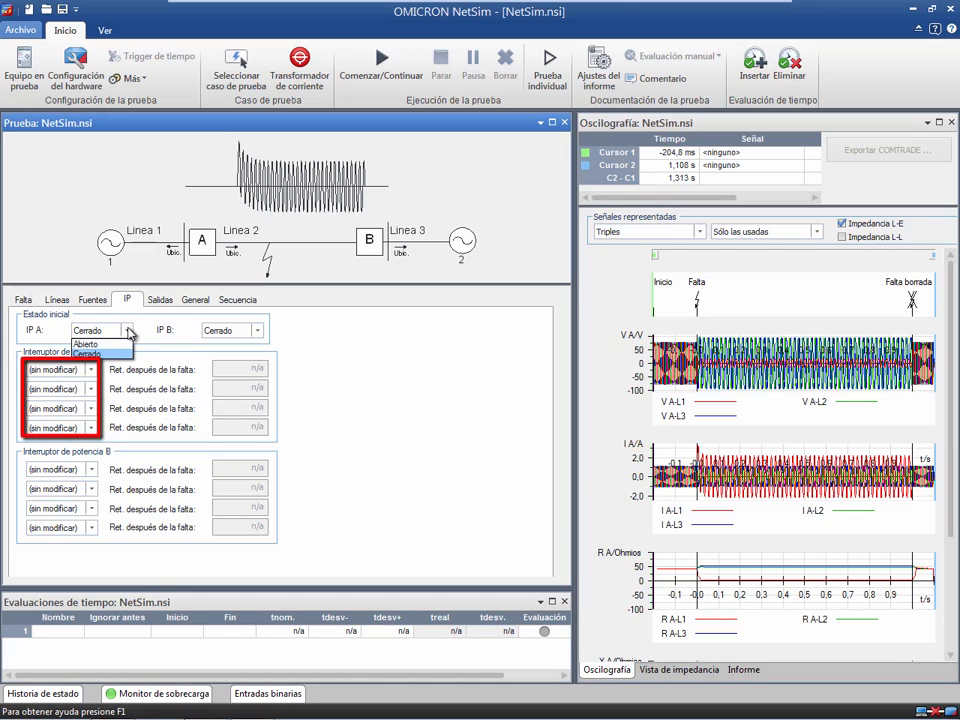
left_click(128, 329)
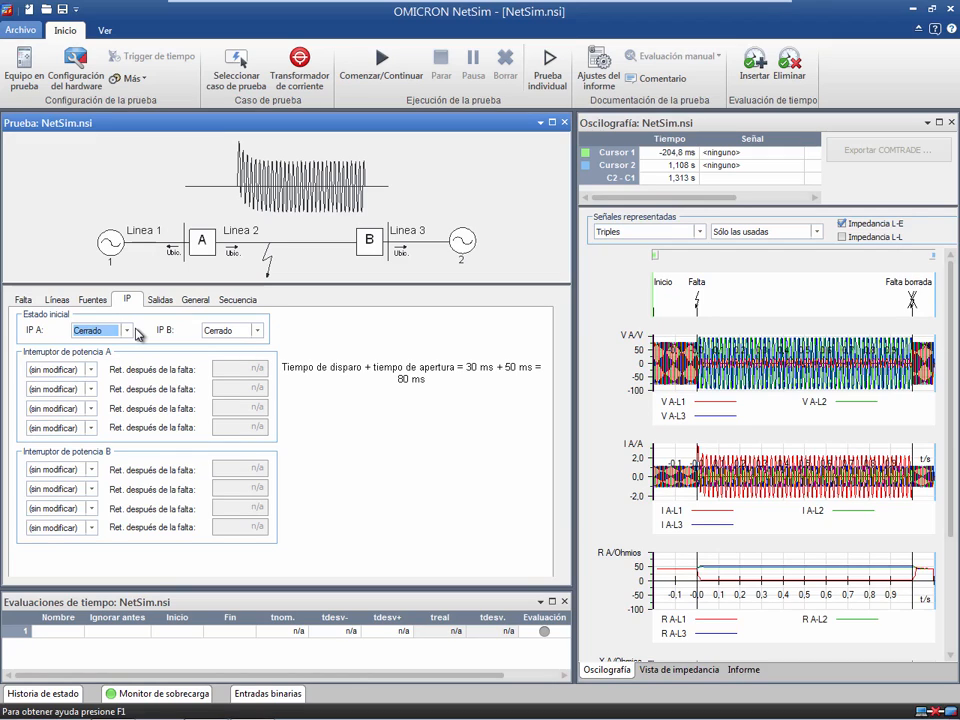
Set the first event of circuit breaker A to L1L2L3 abierto, 80 ms after the fault.
left_click(91, 370)
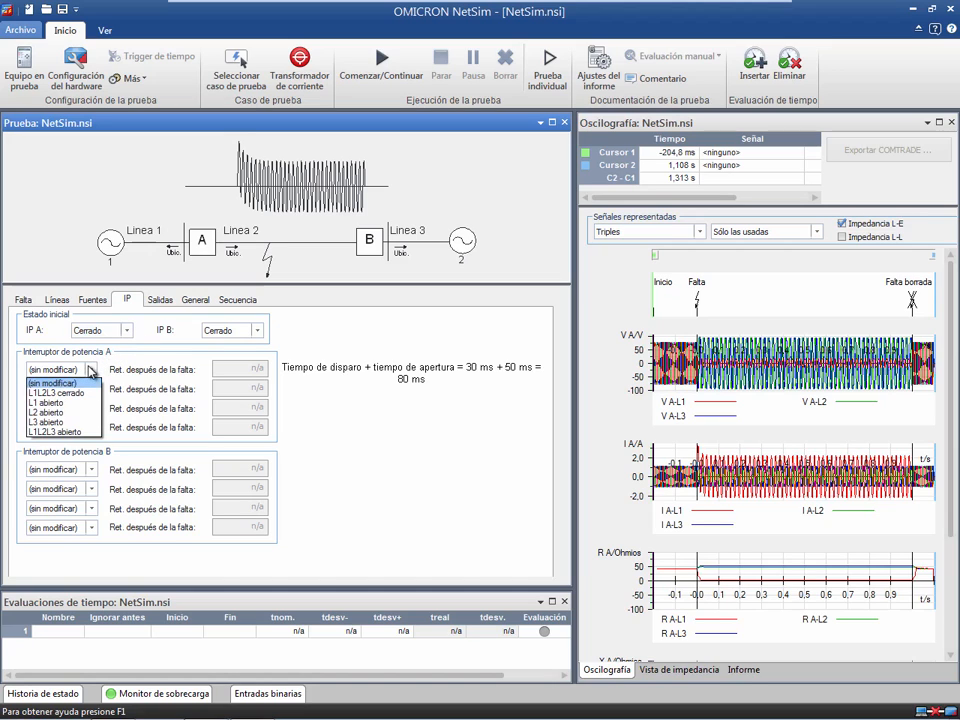
left_click(86, 432)
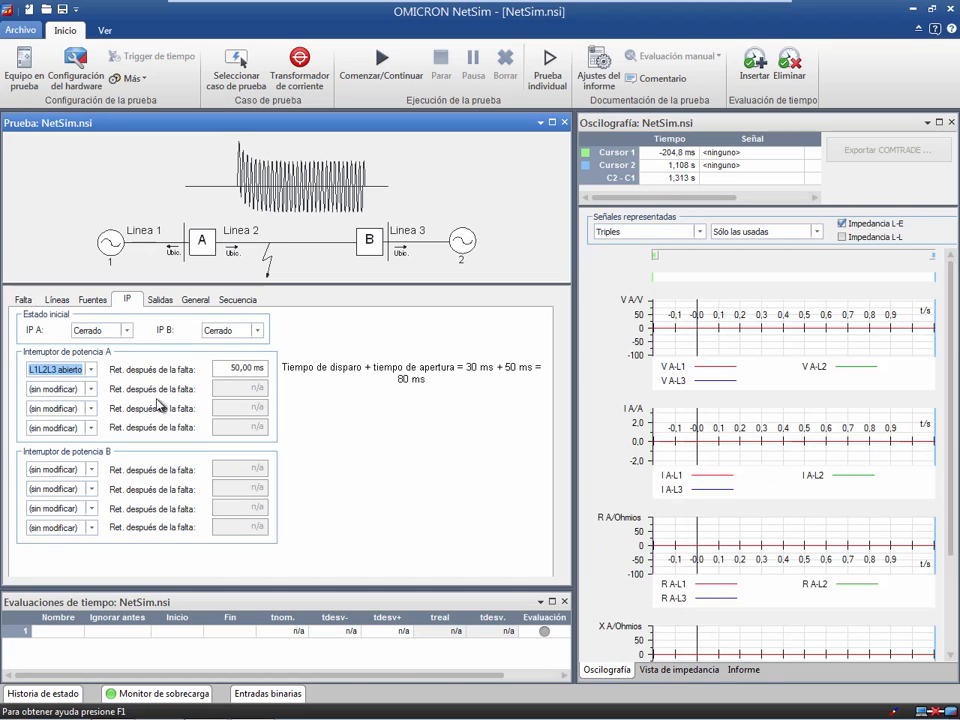
left_click_drag(237, 369, 229, 369)
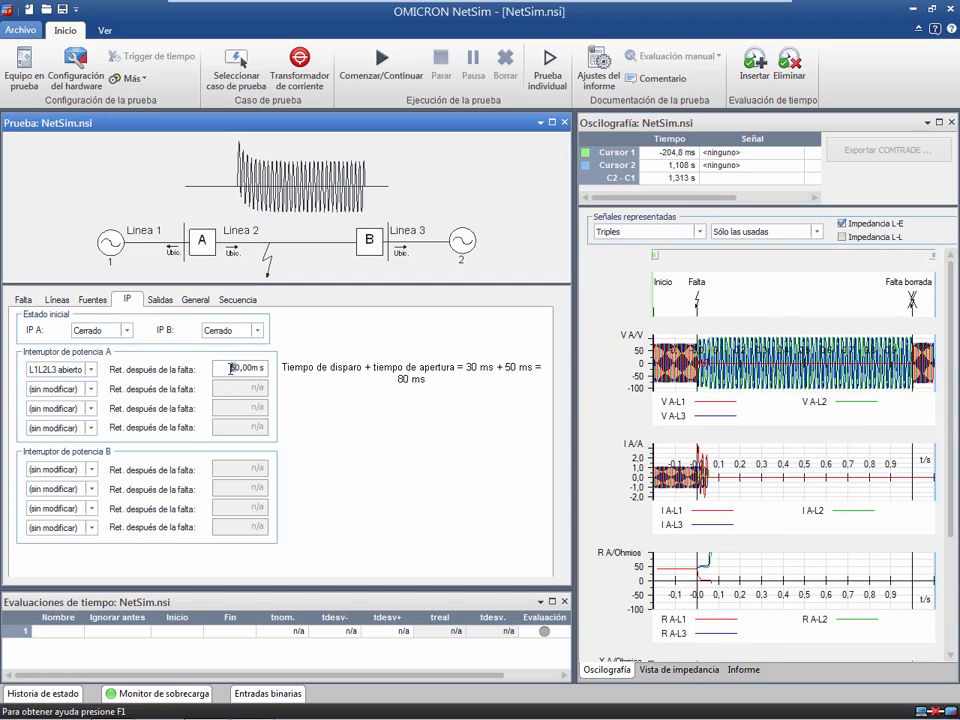
type("8")
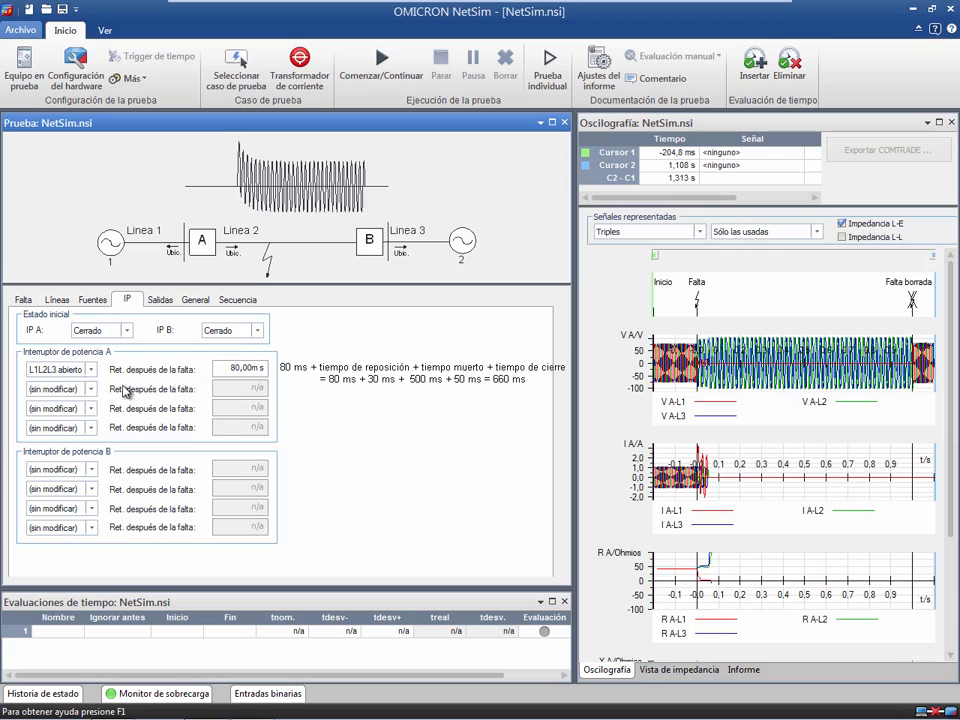
Set the second event of circuit breaker A to L1L2L3 cerrado, 660 ms after the fault.
left_click(92, 390)
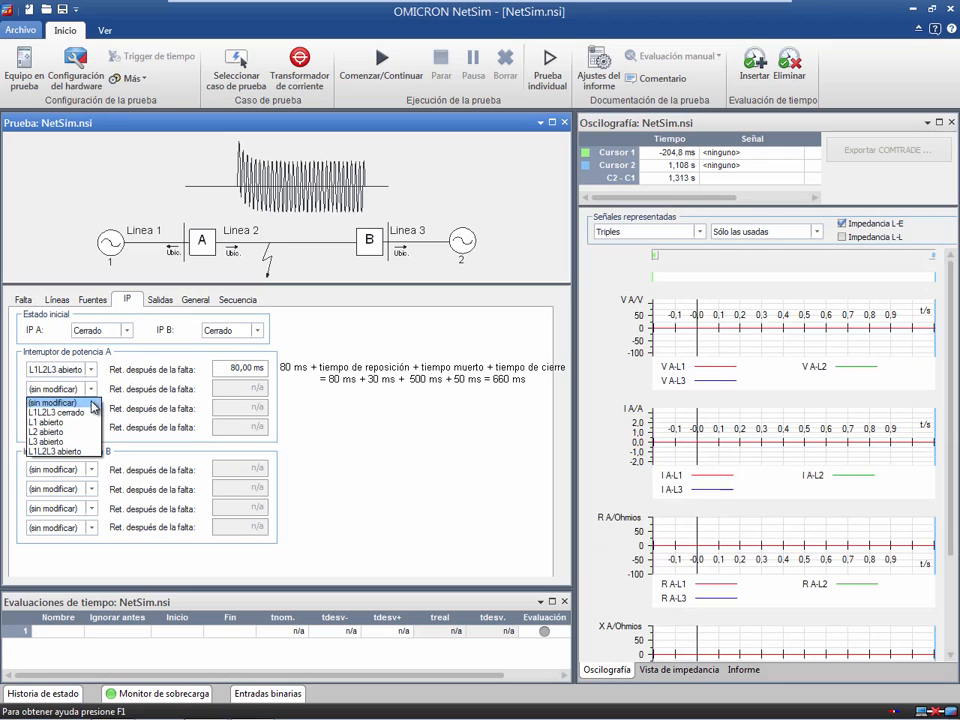
left_click(92, 412)
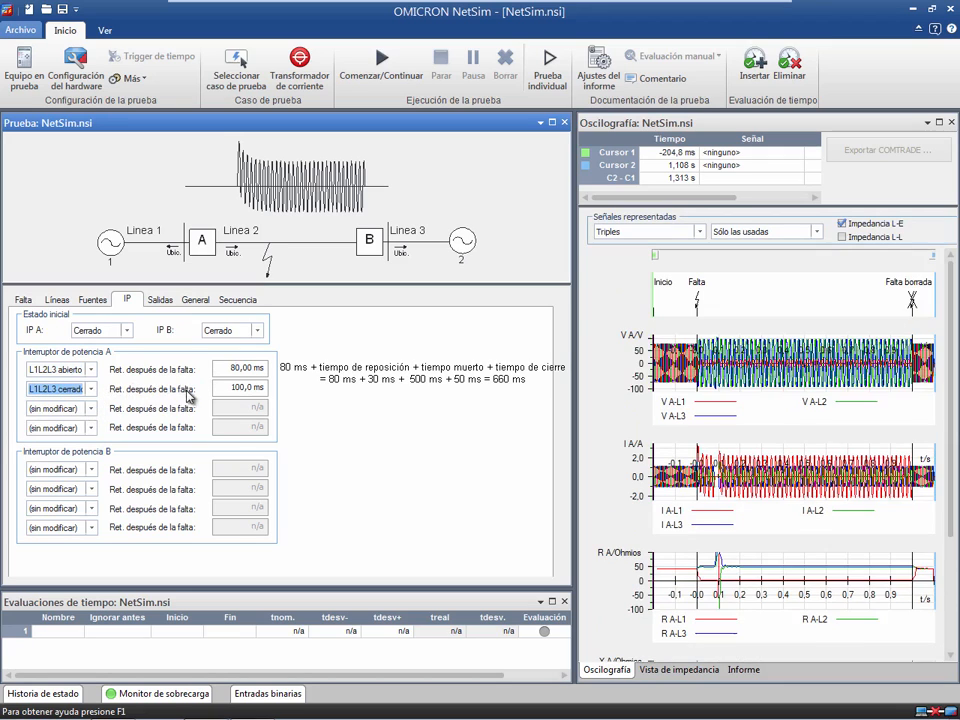
left_click(243, 388)
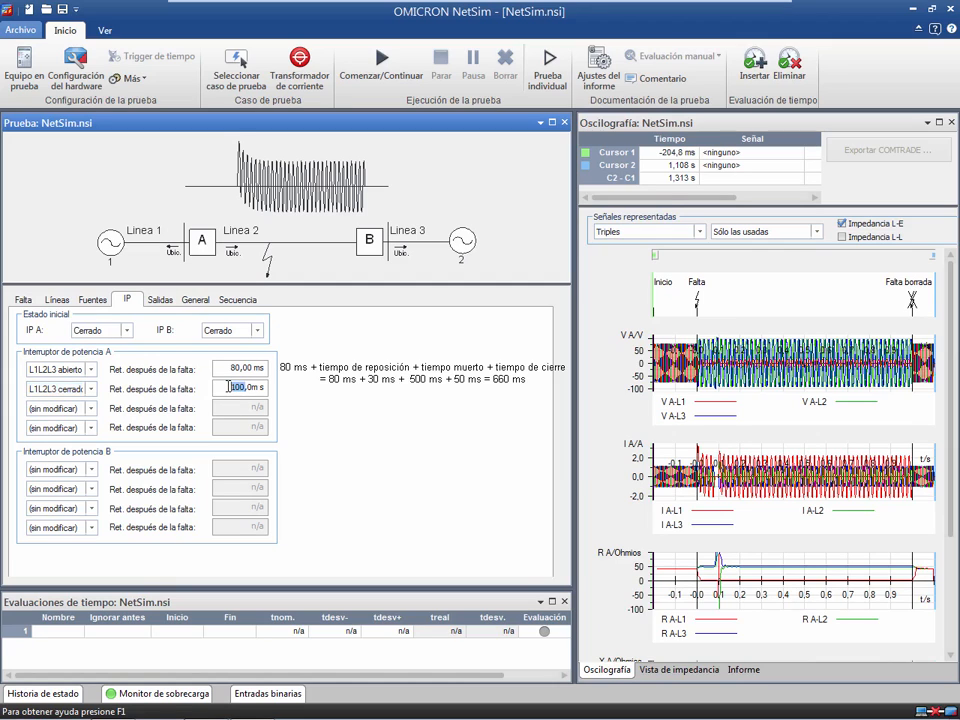
type("660")
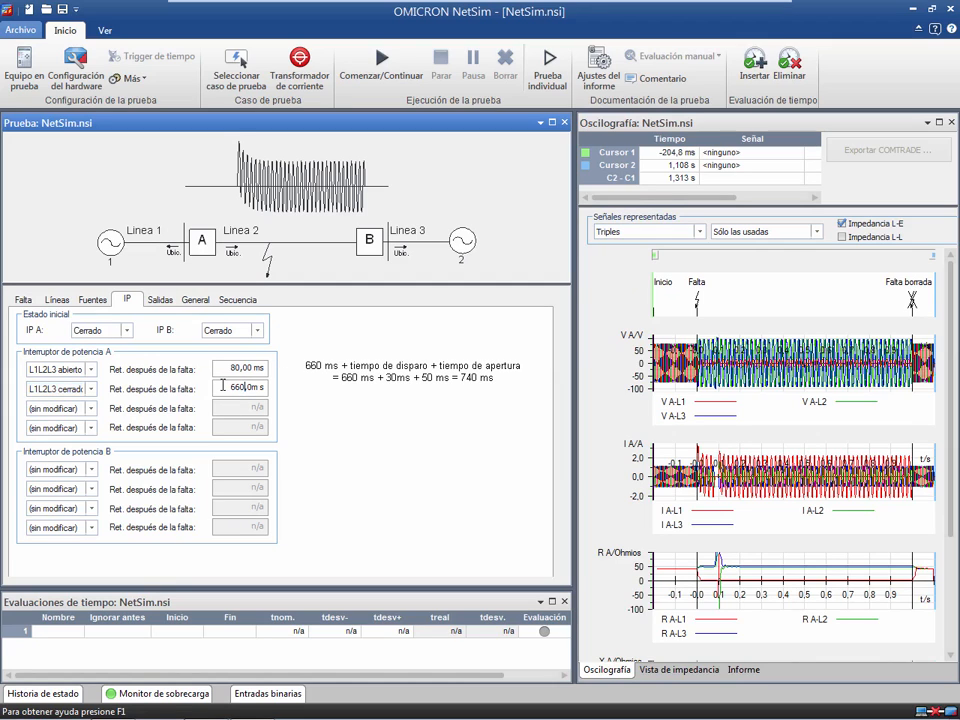
Set the third event of circuit breaker A to L1L2L3 abierto at 740 ms, and give breaker B the same three events and delays.
left_click(91, 408)
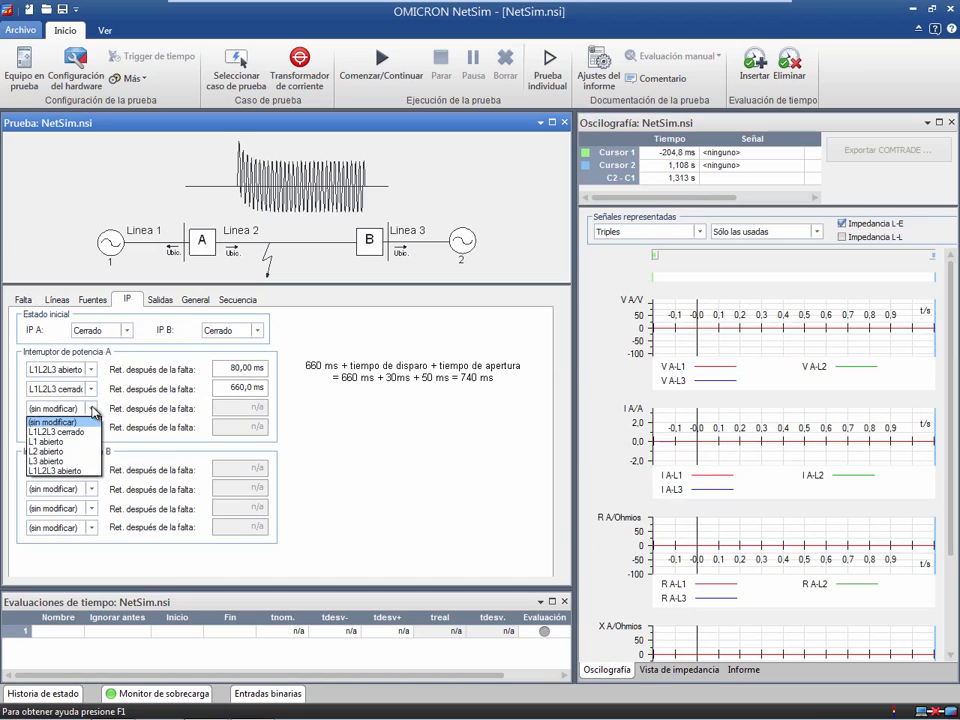
left_click(85, 471)
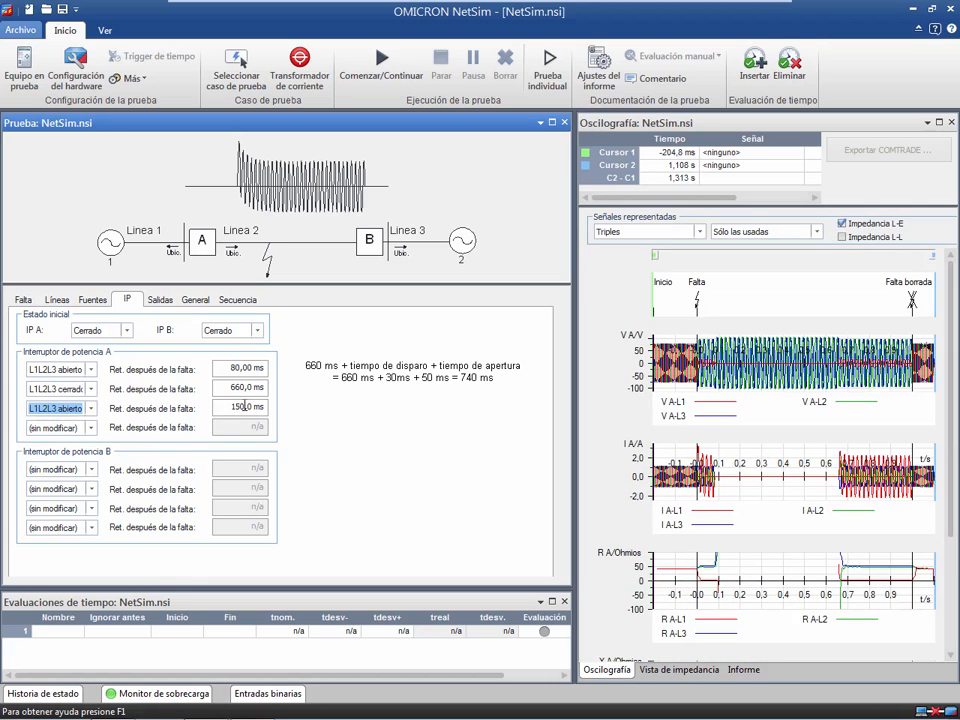
double_click(225, 405)
type("740,0 ms")
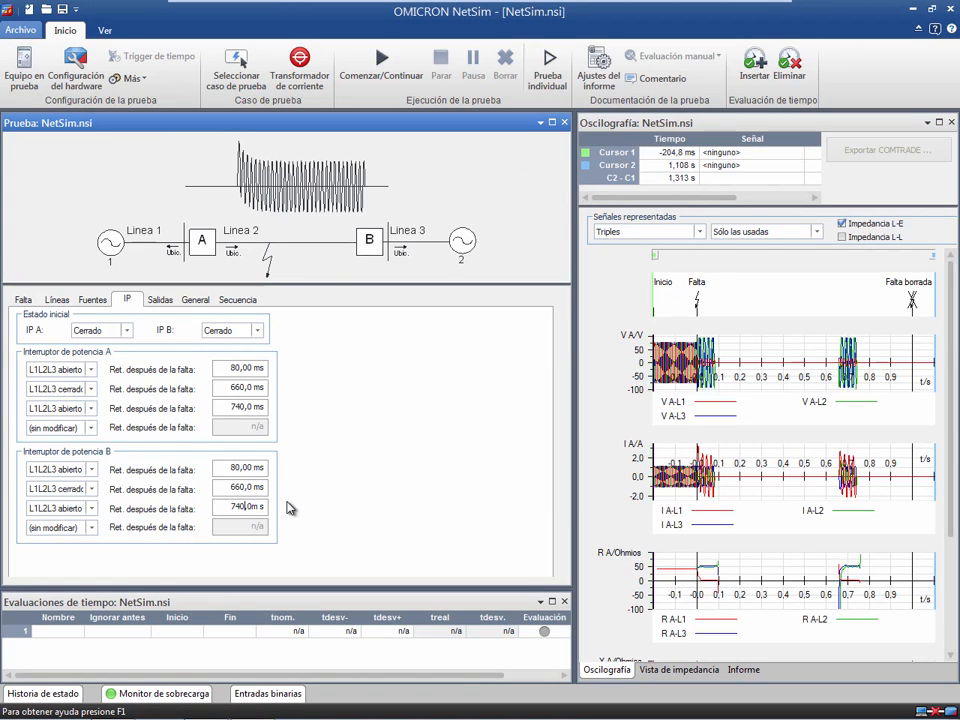
left_click(303, 492)
Import the CT data, excitation curve and burden data for location A from the CT Analyzer file TC.xml, and accept the current transformer settings.
left_click(173, 308)
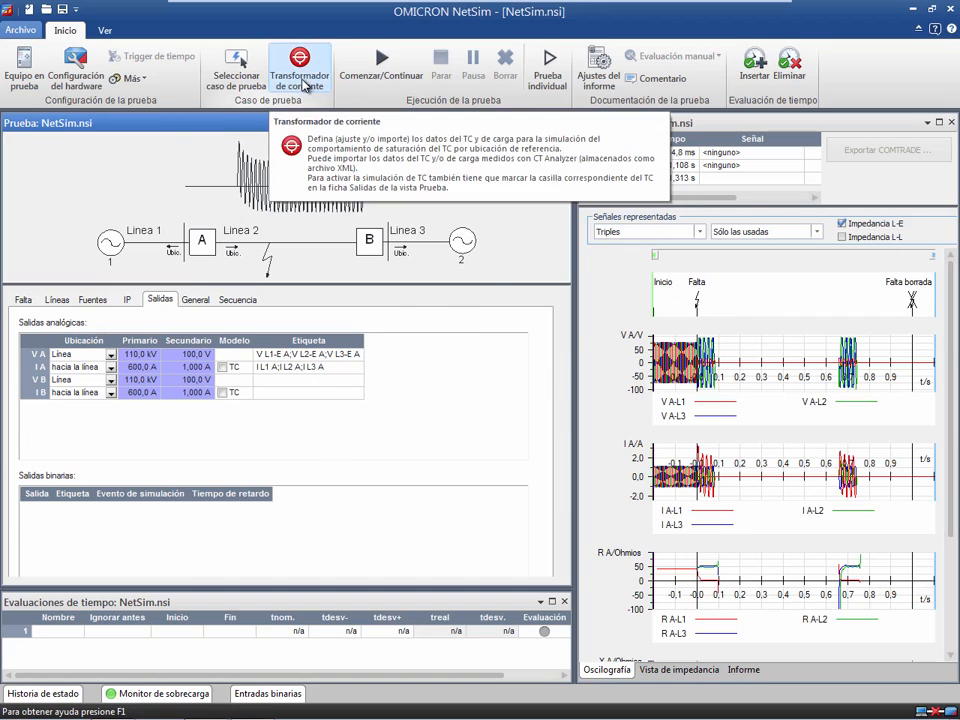
left_click(304, 84)
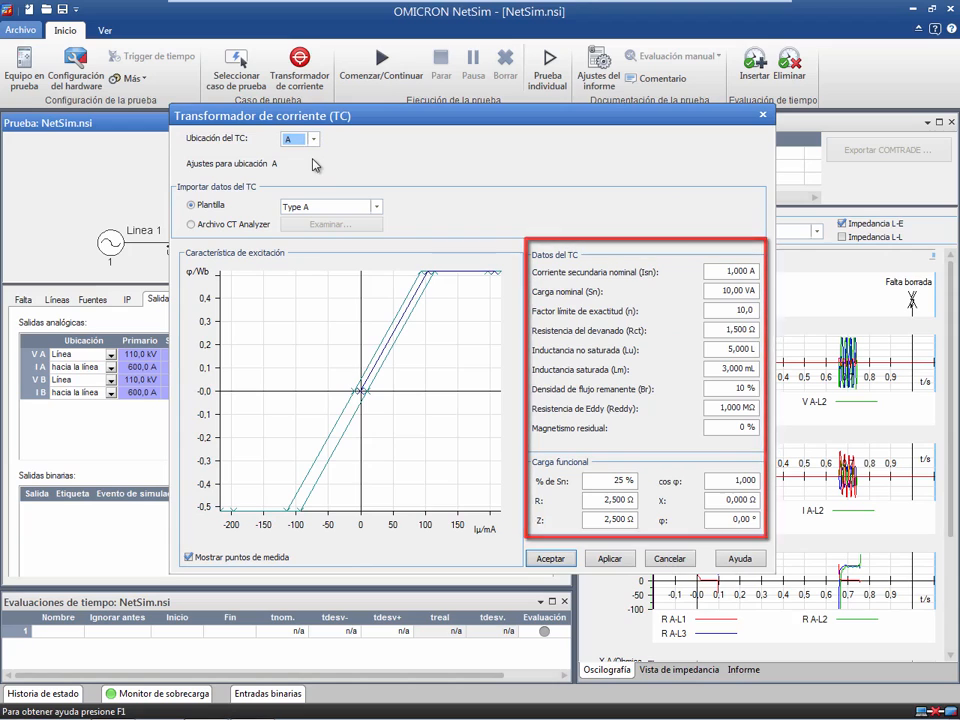
left_click(194, 224)
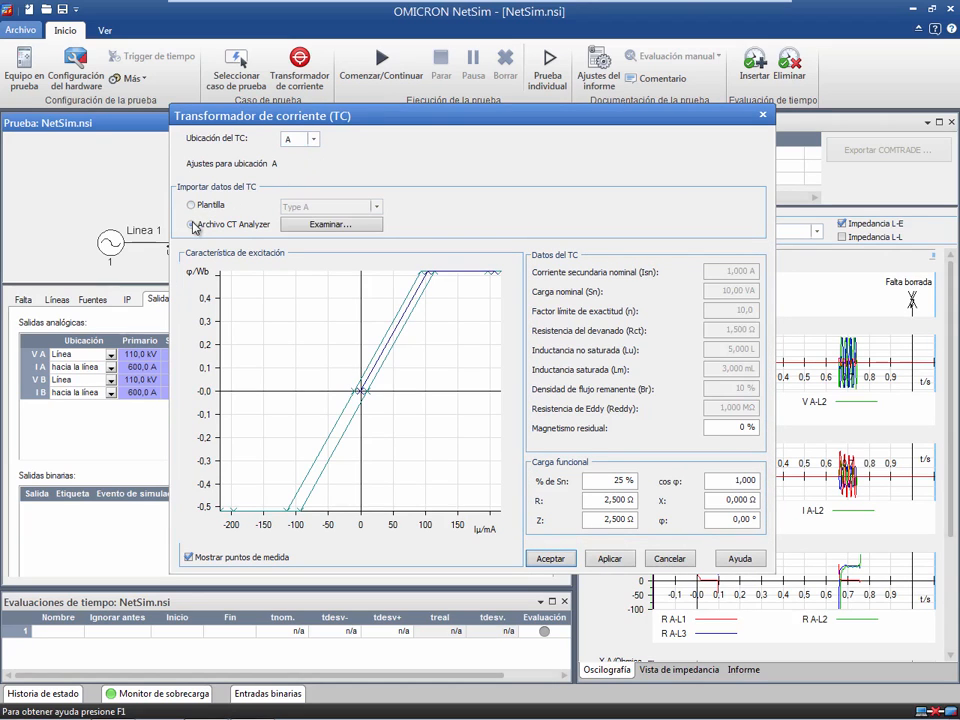
left_click(292, 228)
left_click(370, 341)
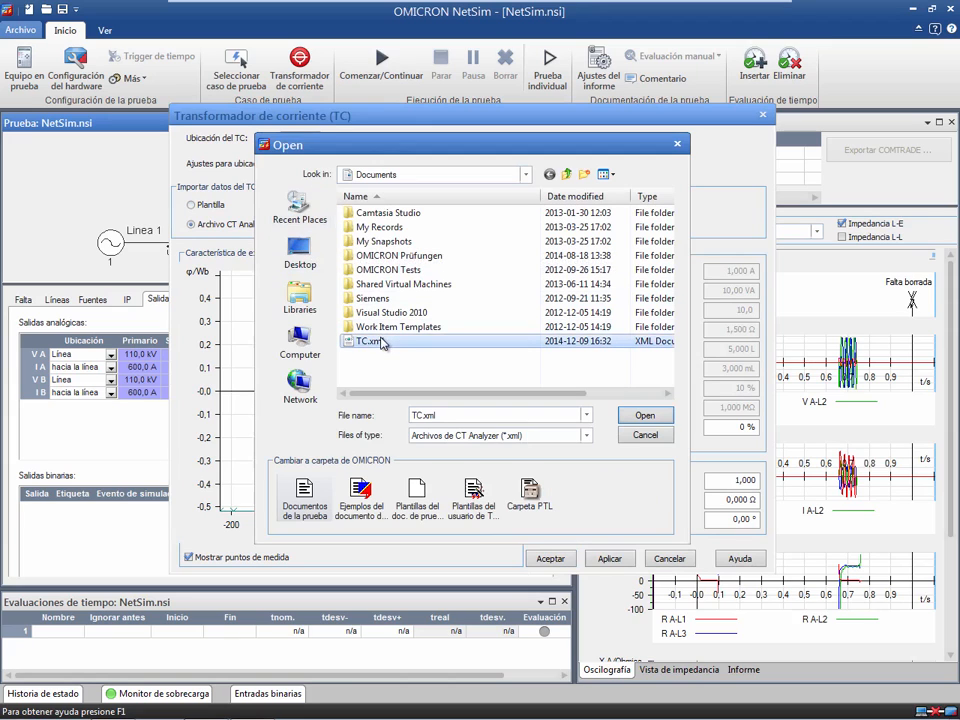
left_click(621, 414)
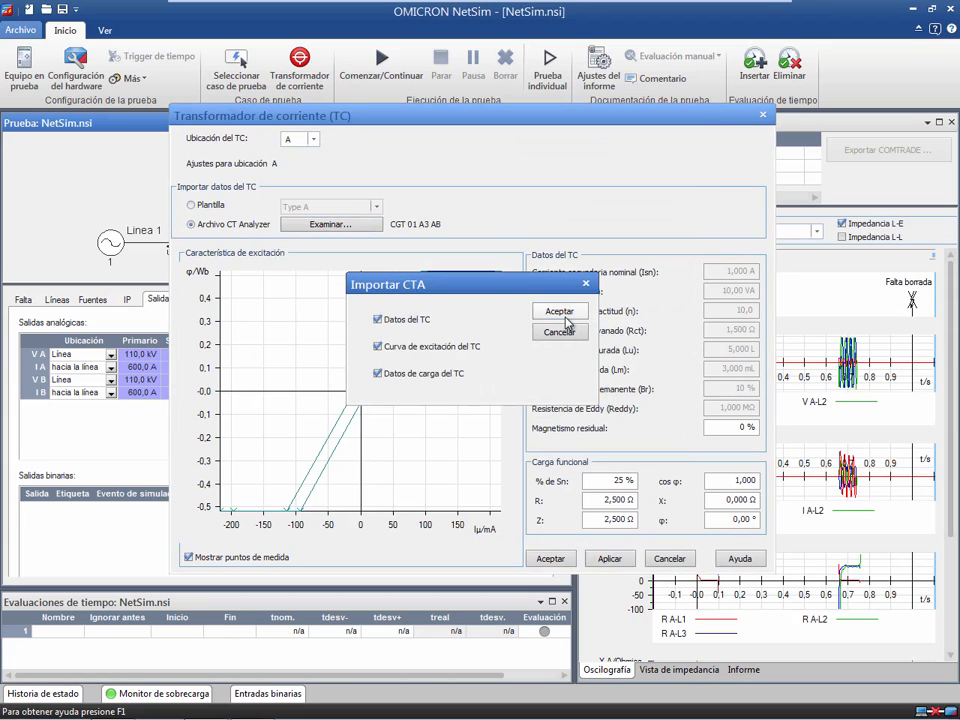
left_click(566, 316)
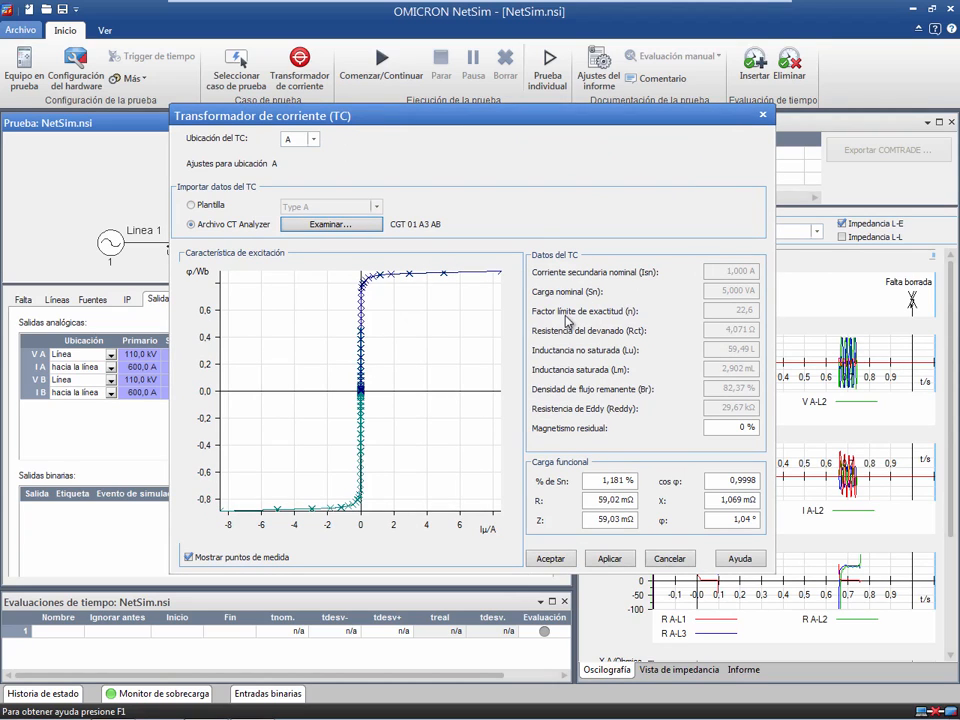
left_click(540, 560)
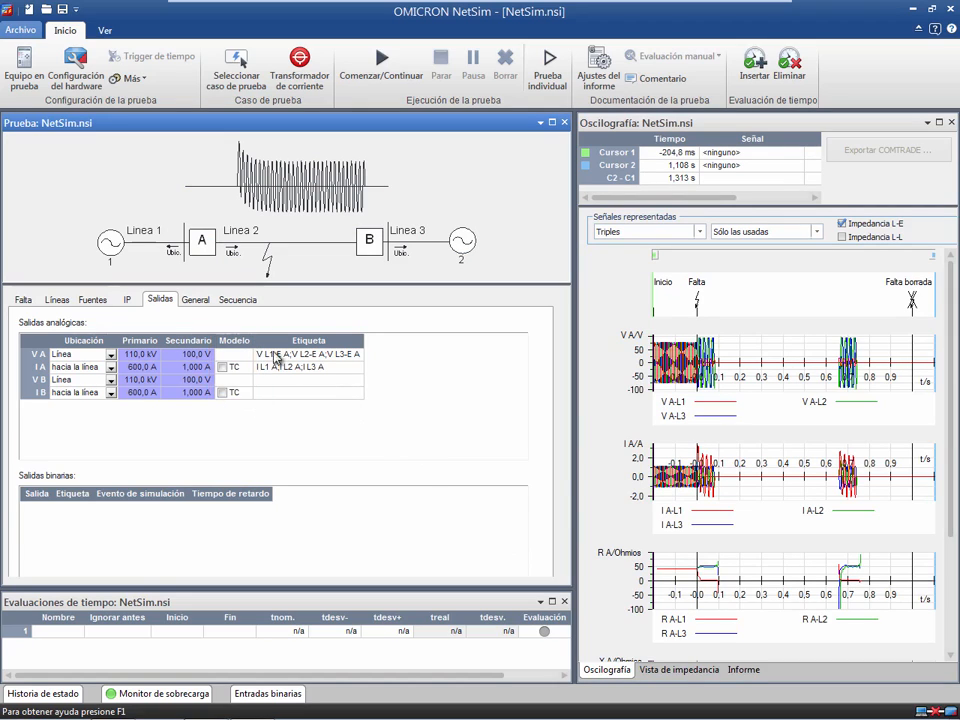
Choose Ubicación de la falta as the test sequence parameter and add a test point with the value 0,4.
left_click(197, 303)
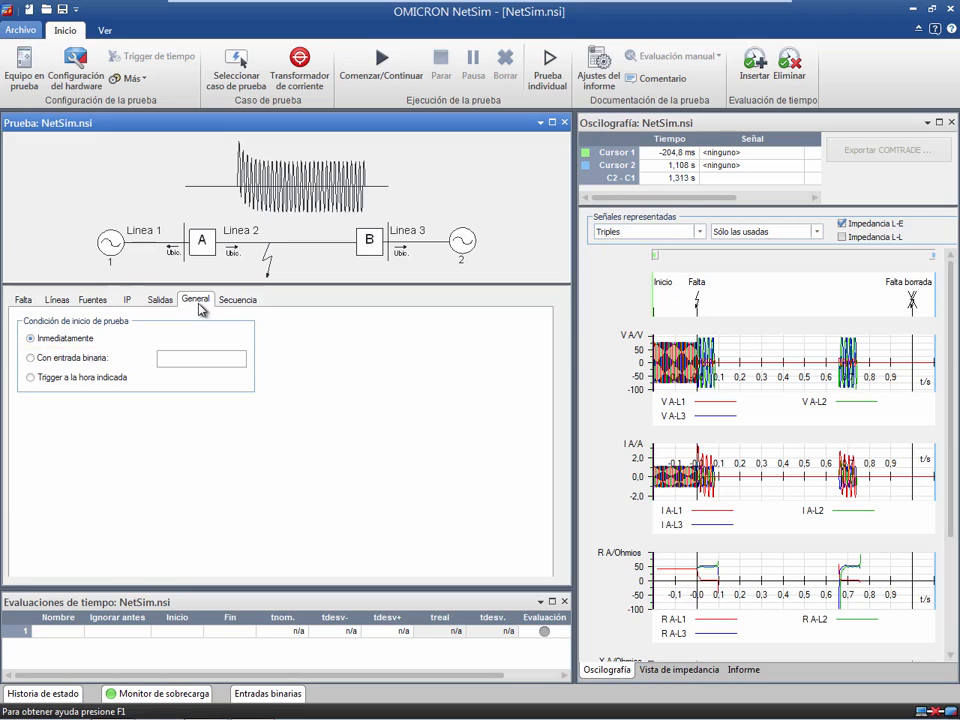
left_click(236, 306)
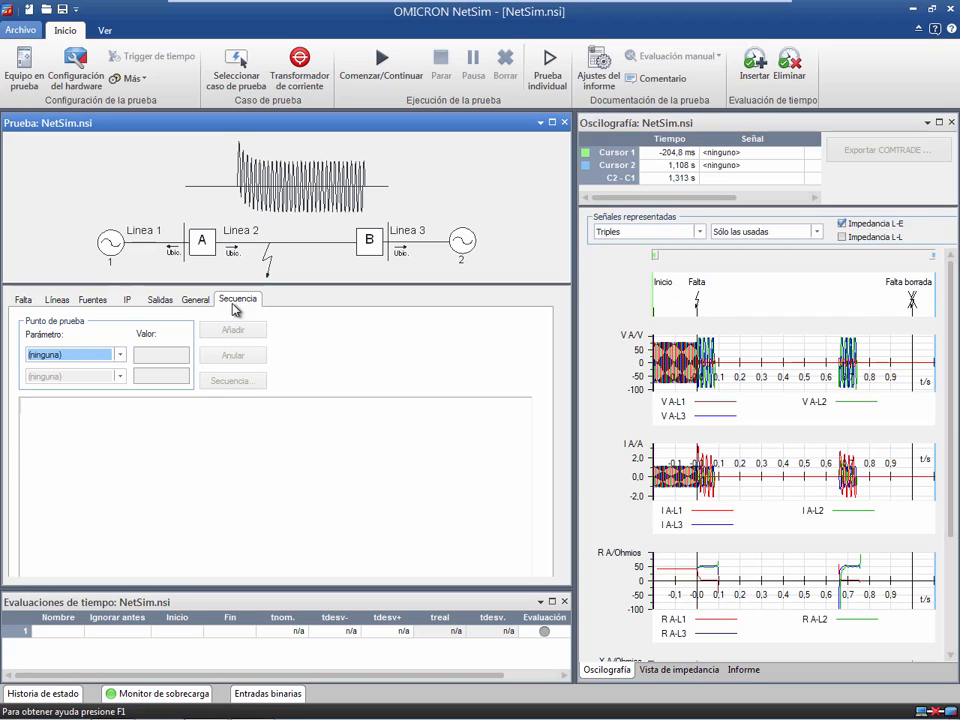
left_click(121, 355)
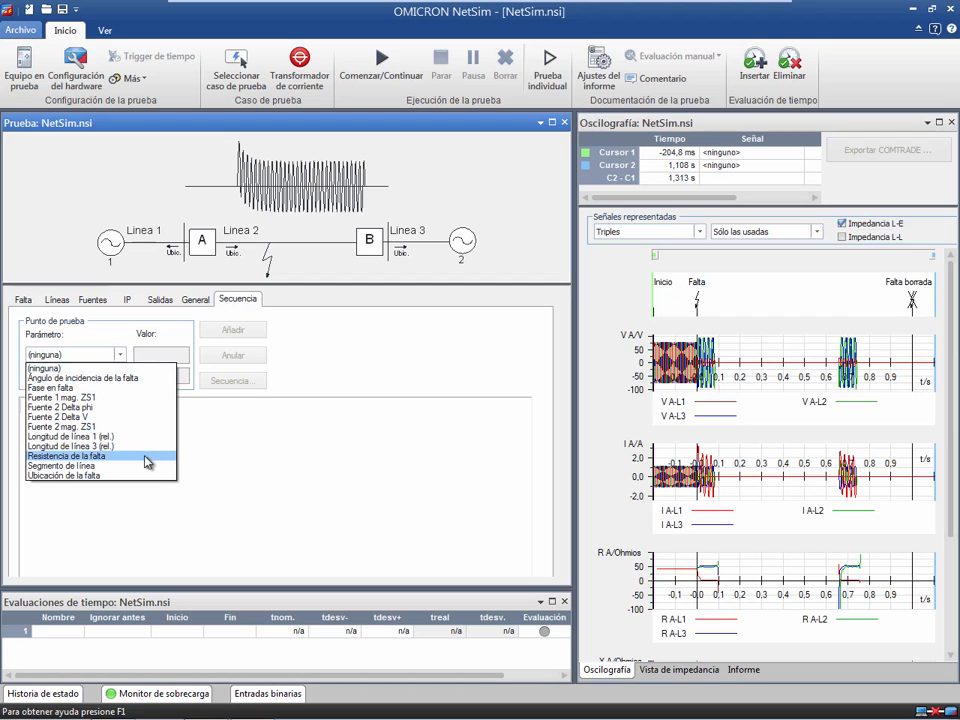
left_click(150, 476)
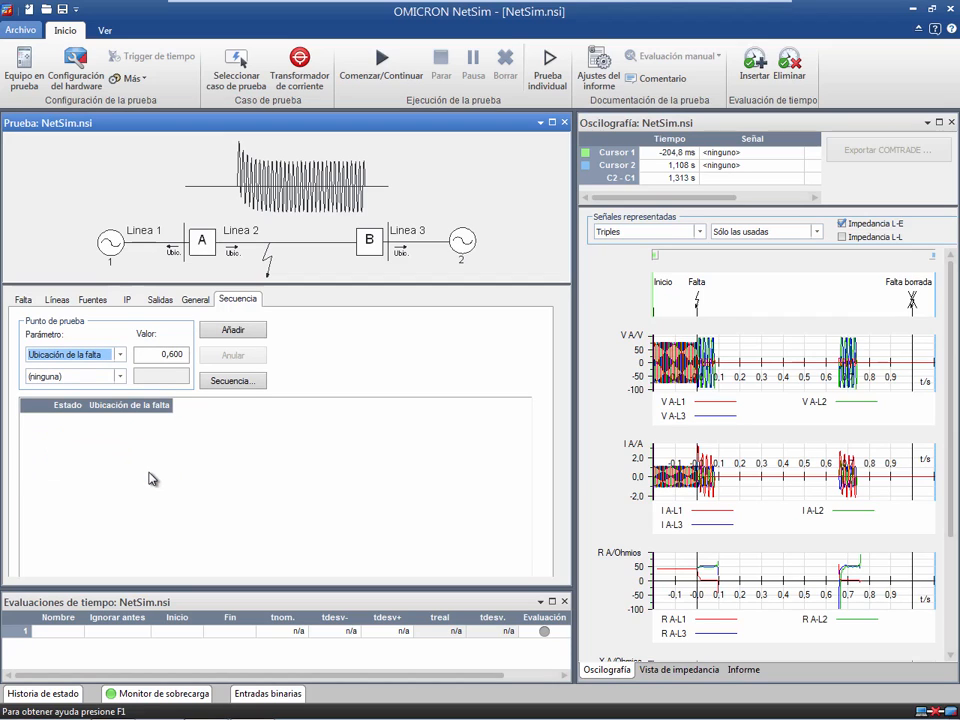
double_click(170, 354)
type("0,4")
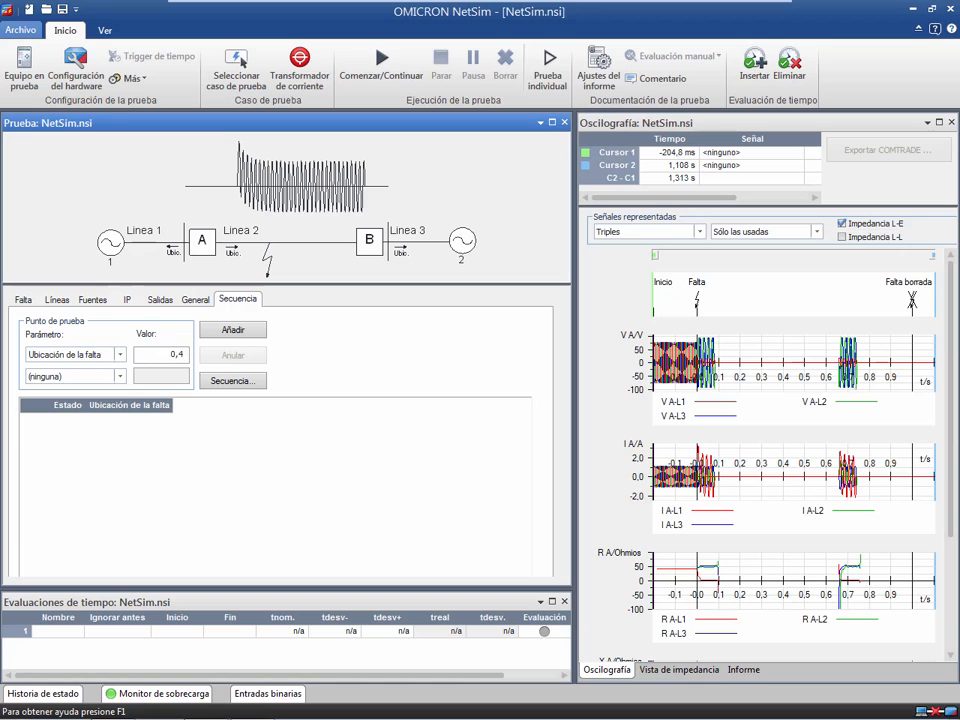
left_click(222, 331)
Add a second fault-location test point with the value 0,6 to the sequence.
double_click(165, 354)
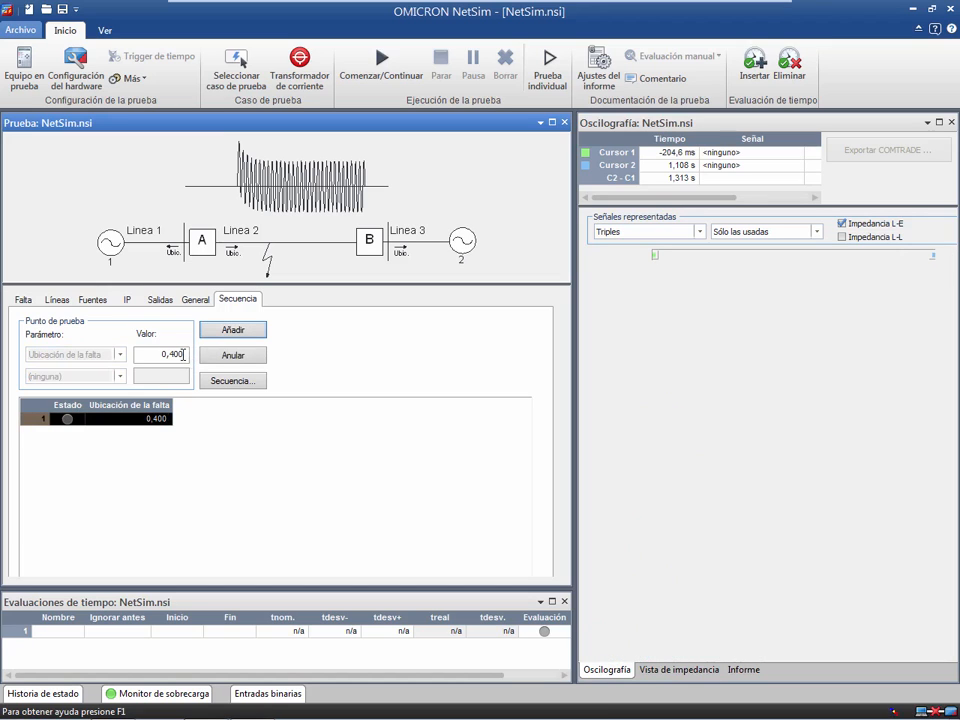
type("0,6")
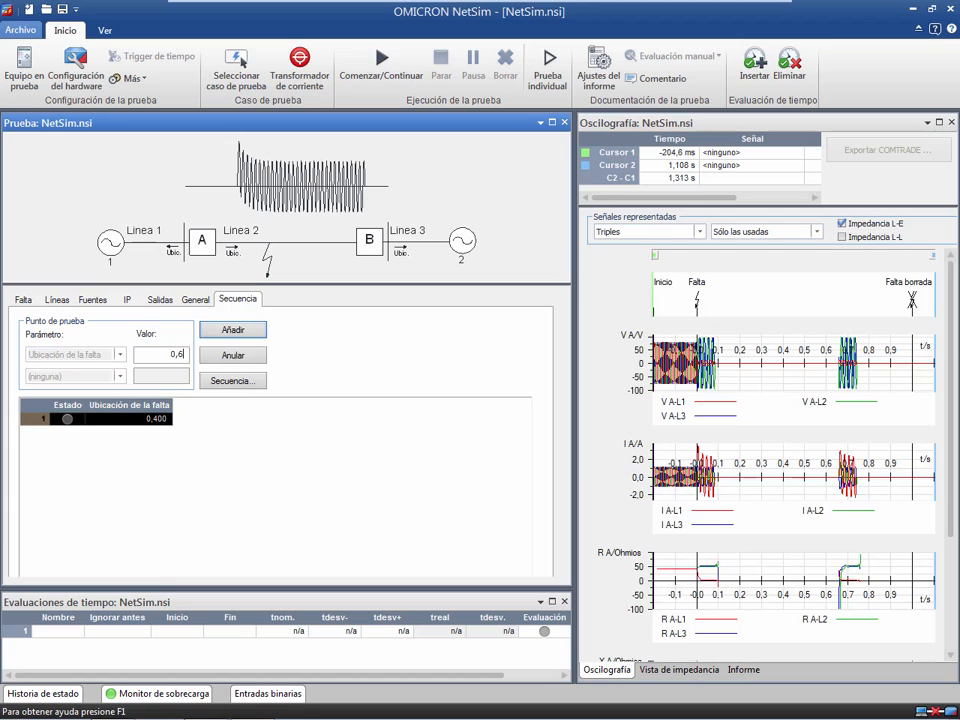
left_click(209, 337)
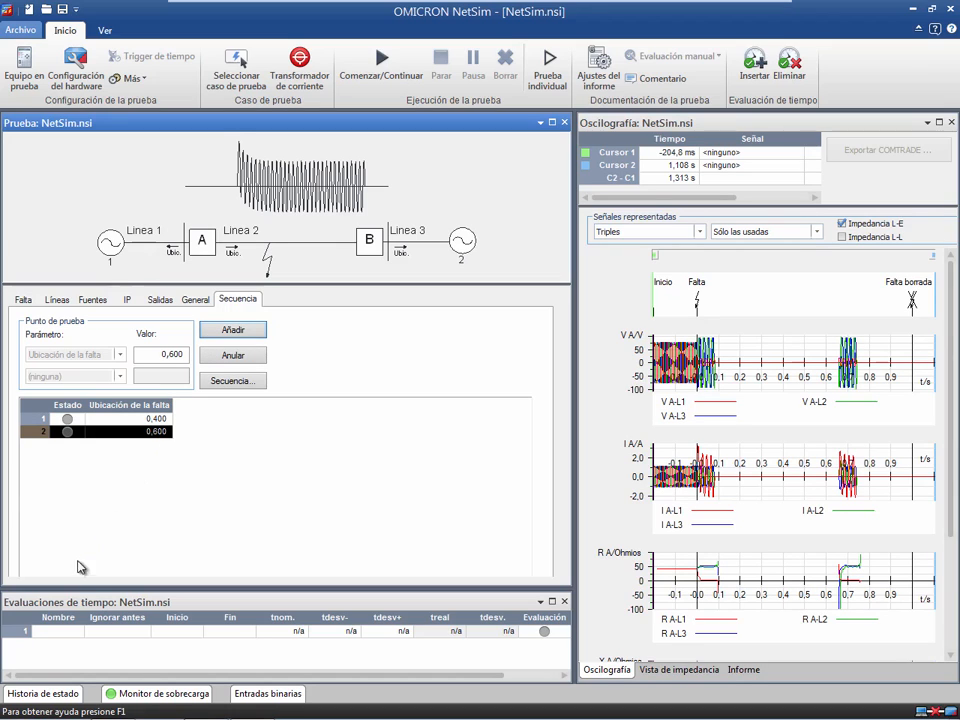
Start executing the configured short-circuit test with its time evaluations.
left_click(38, 633)
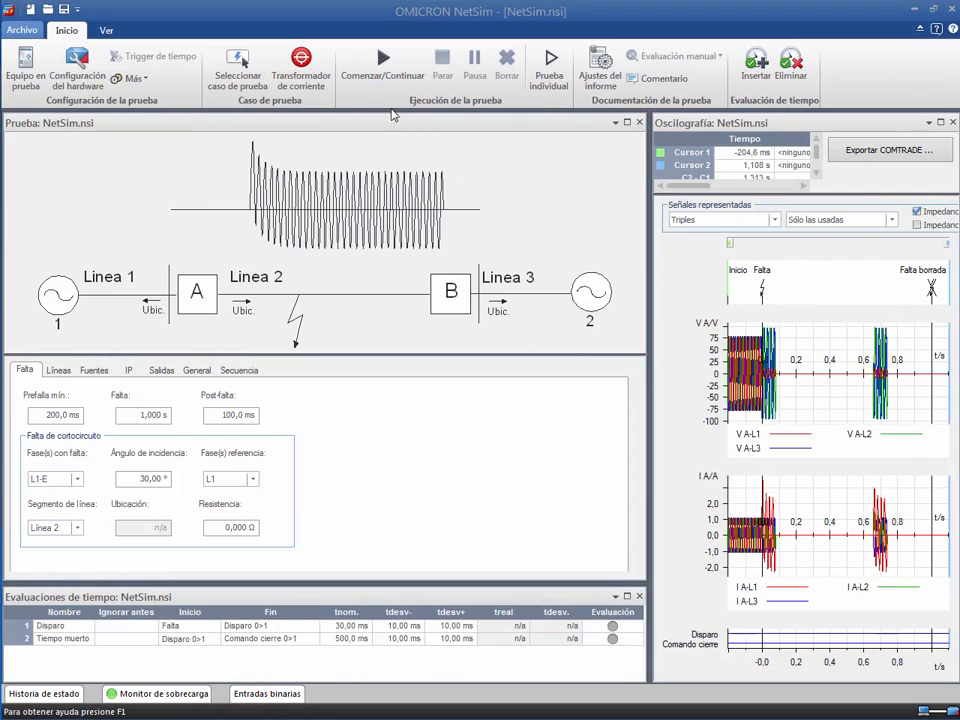
left_click(378, 72)
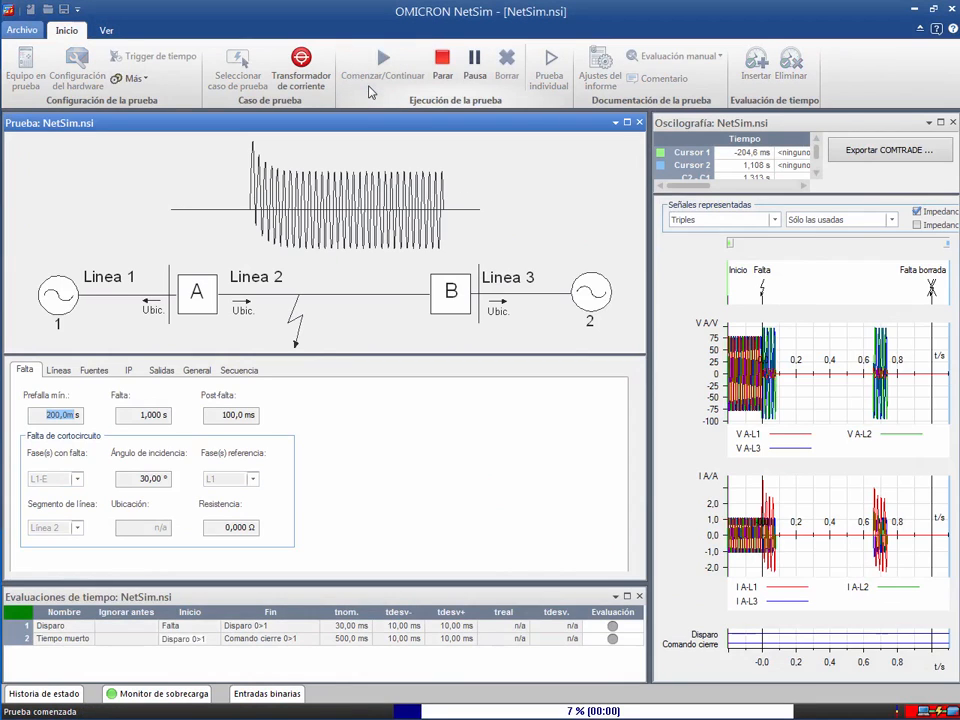